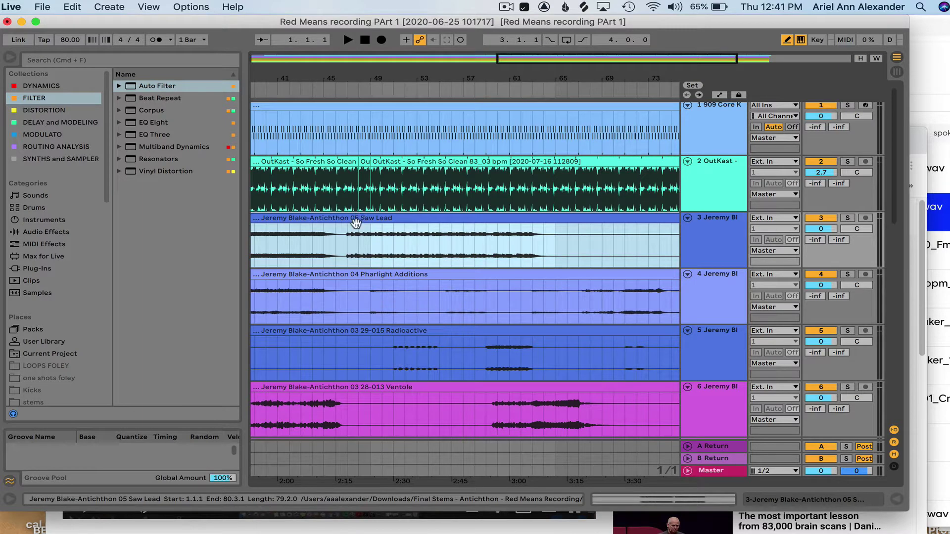
Step: Place the insert marker at bar 47 on the Saw Lead track and start playback from there
click(347, 248)
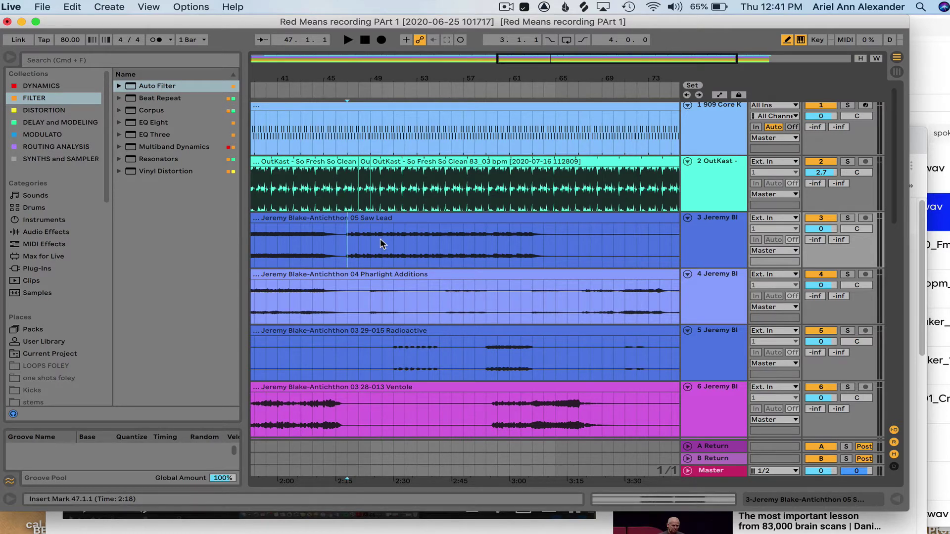
scroll(381, 243, down, 2)
scroll(381, 243, left, 2)
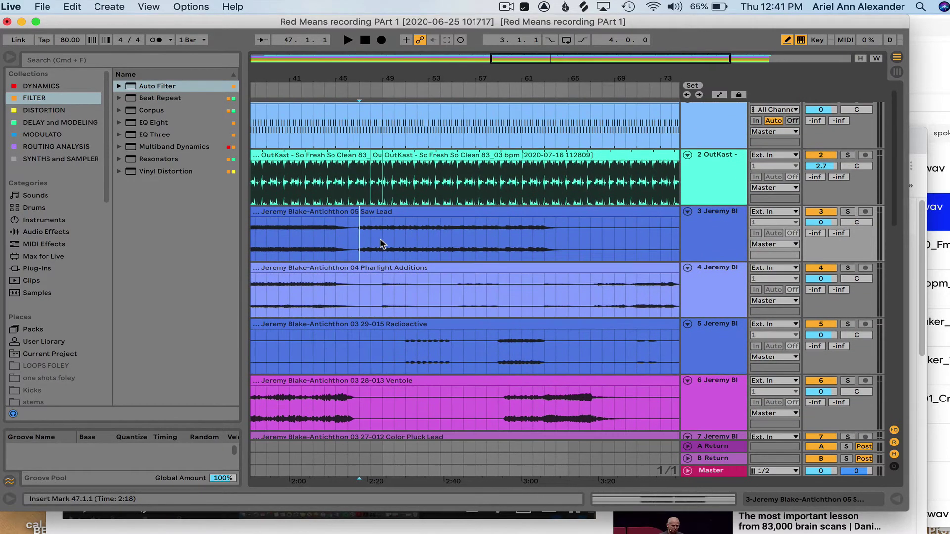
click(378, 211)
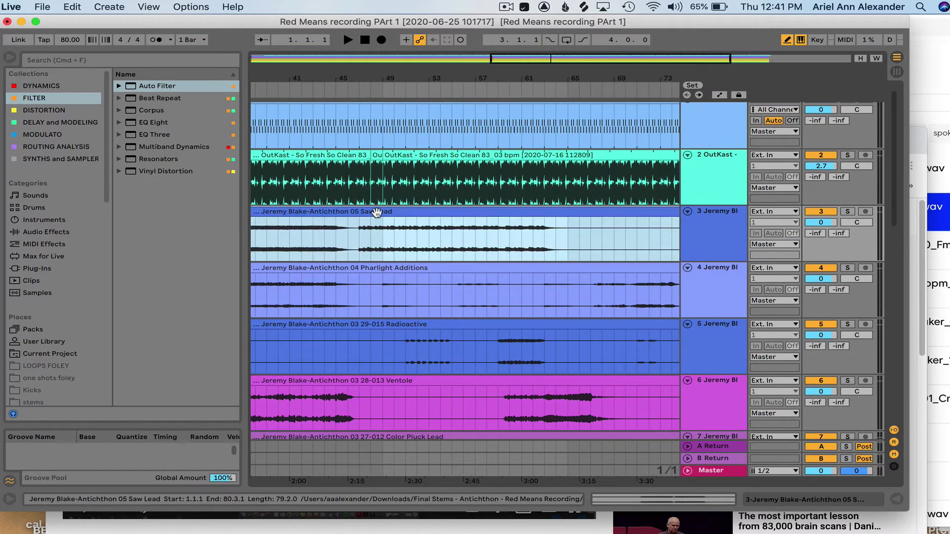
click(359, 237)
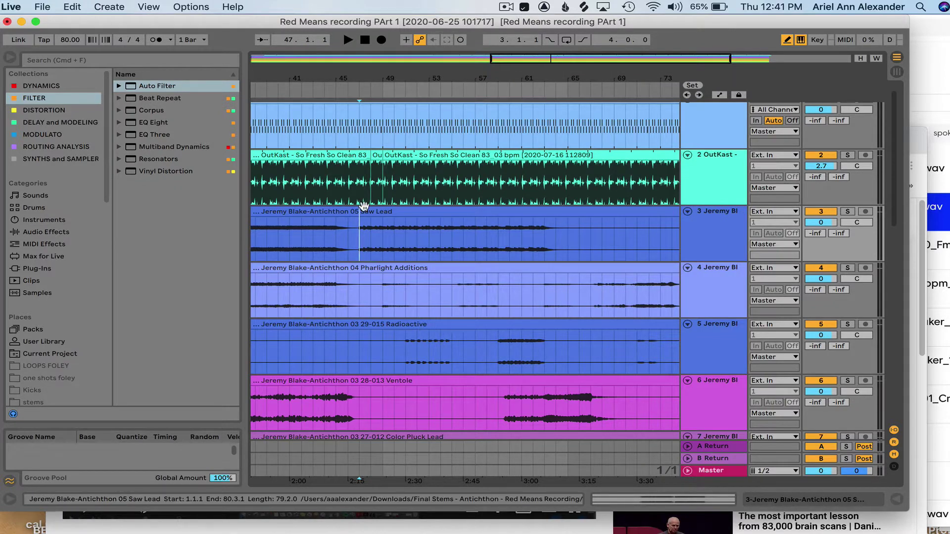
scroll(432, 172, up, 3)
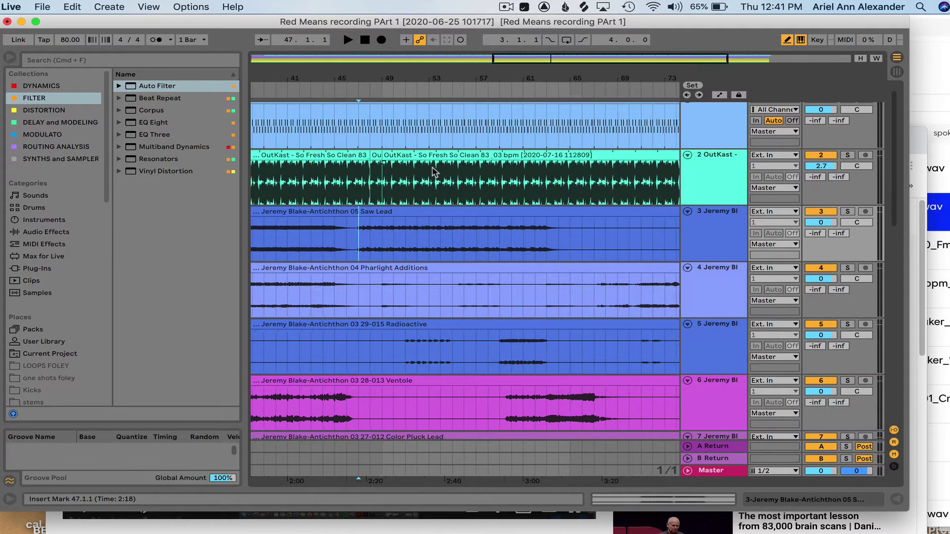
scroll(432, 172, down, 1)
scroll(432, 172, left, 2)
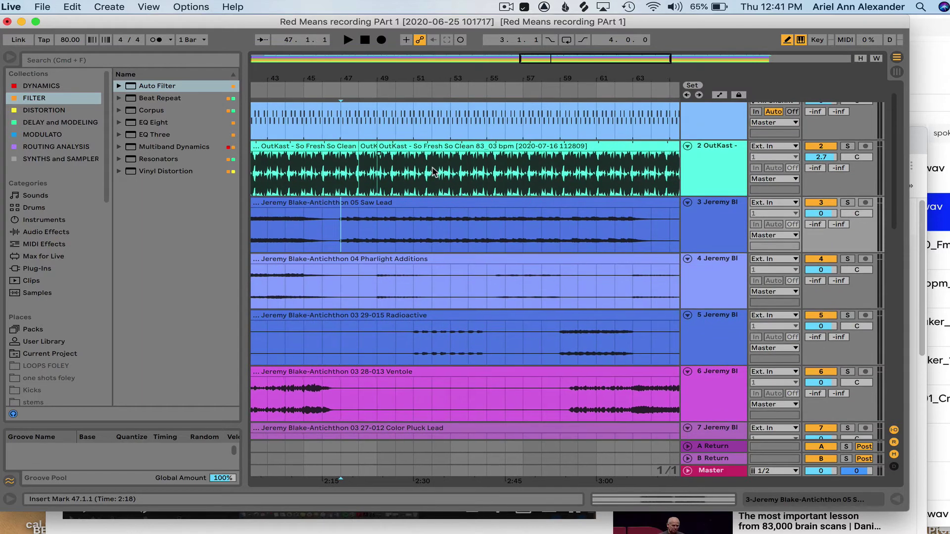
click(340, 91)
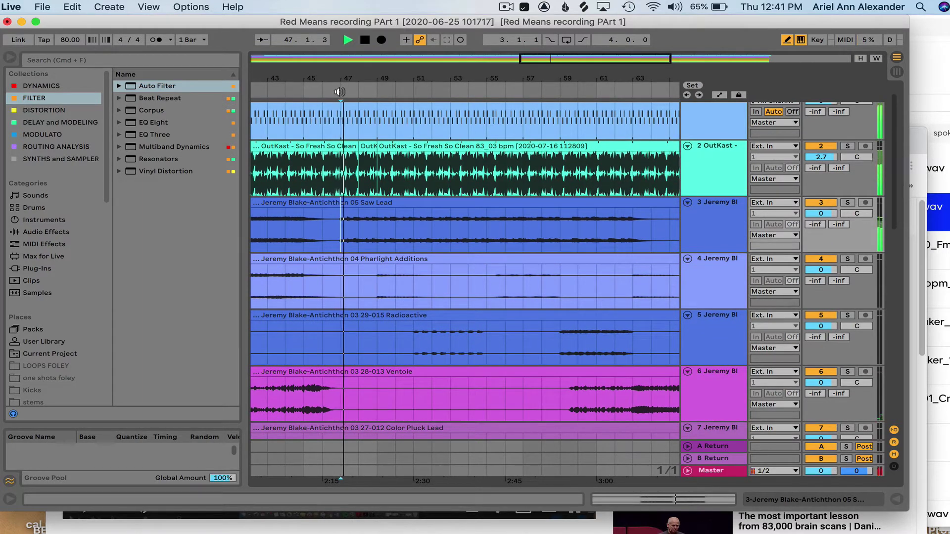
Step: Check the audio device settings in Preferences and close them
click(41, 7)
mouse_move(11, 7)
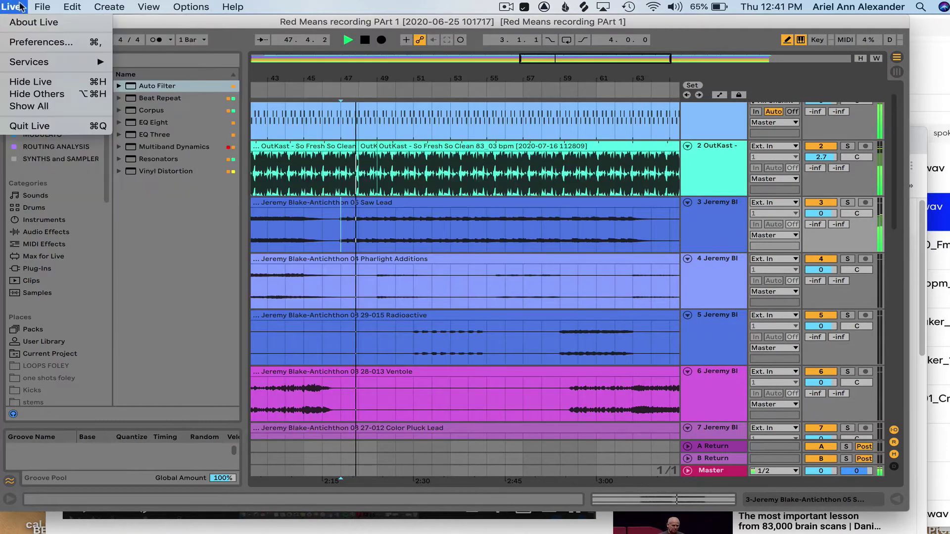
click(34, 44)
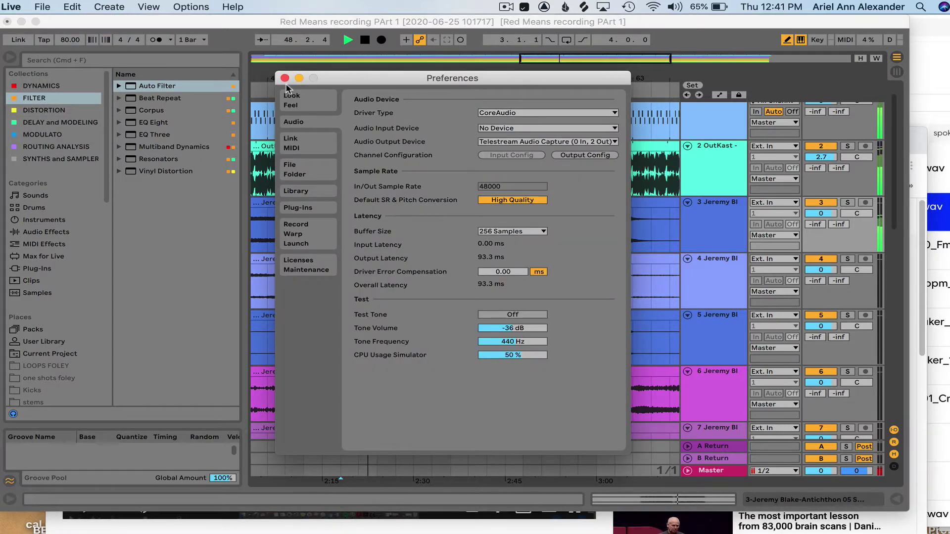
key(Escape)
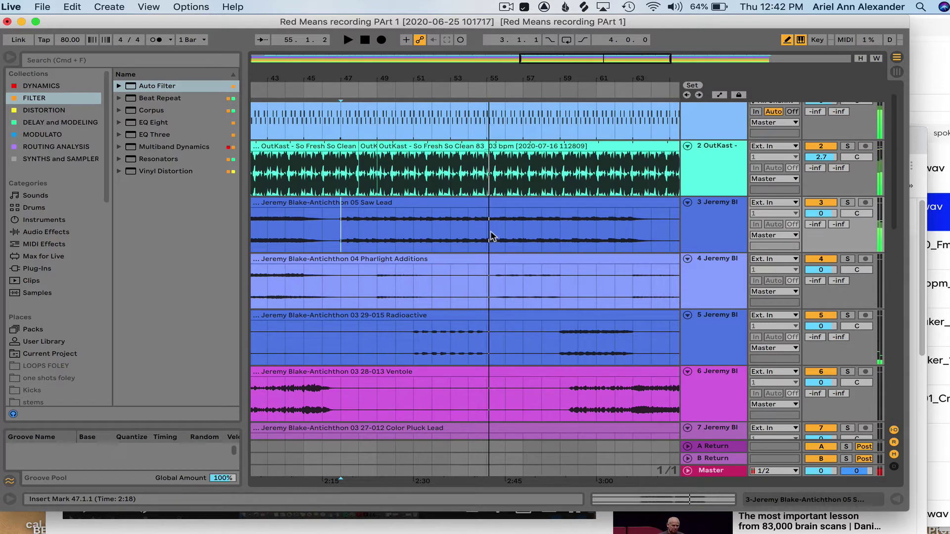
Step: Stop playback and return the insert marker to bar 47 on the Saw Lead track
key(space)
click(486, 237)
drag(486, 236, 341, 228)
click(342, 228)
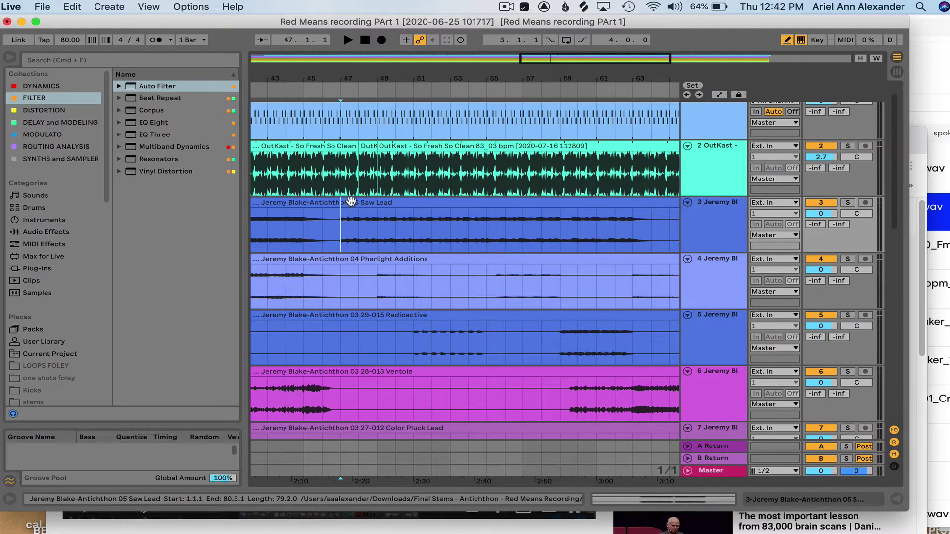
Step: Set the arrangement's fixed grid to 1 Bar
click(671, 475)
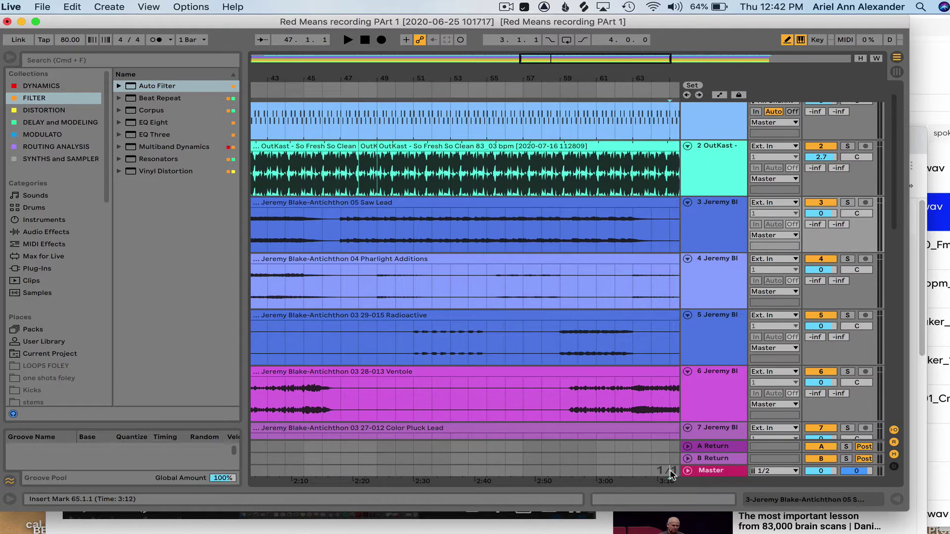
right_click(672, 474)
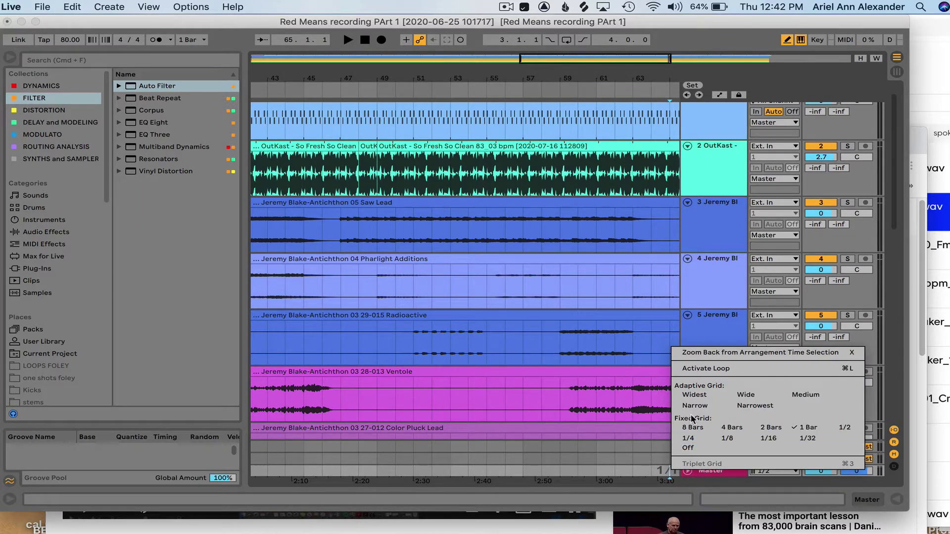
click(816, 434)
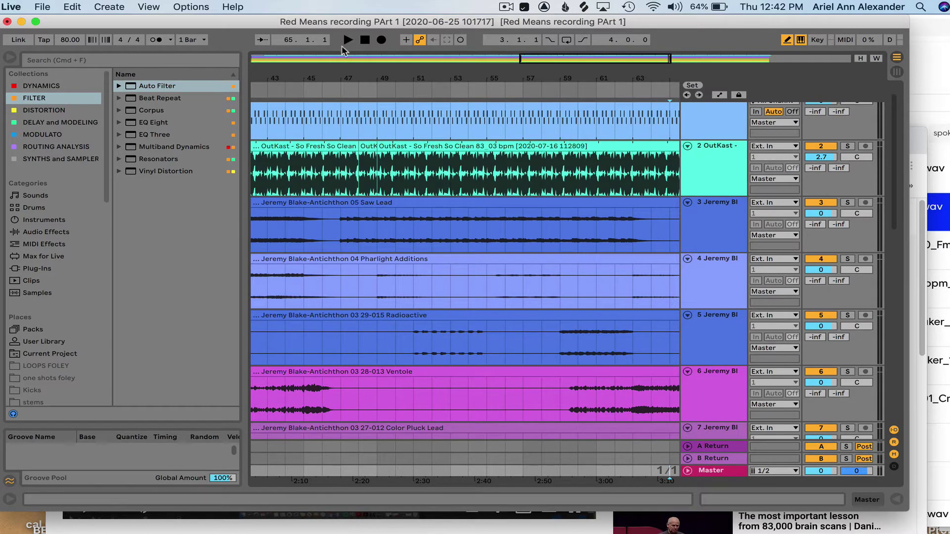
Step: Split the Saw Lead clip at every bar line from bar 48 through bar 57
drag(347, 228, 380, 233)
click(397, 232)
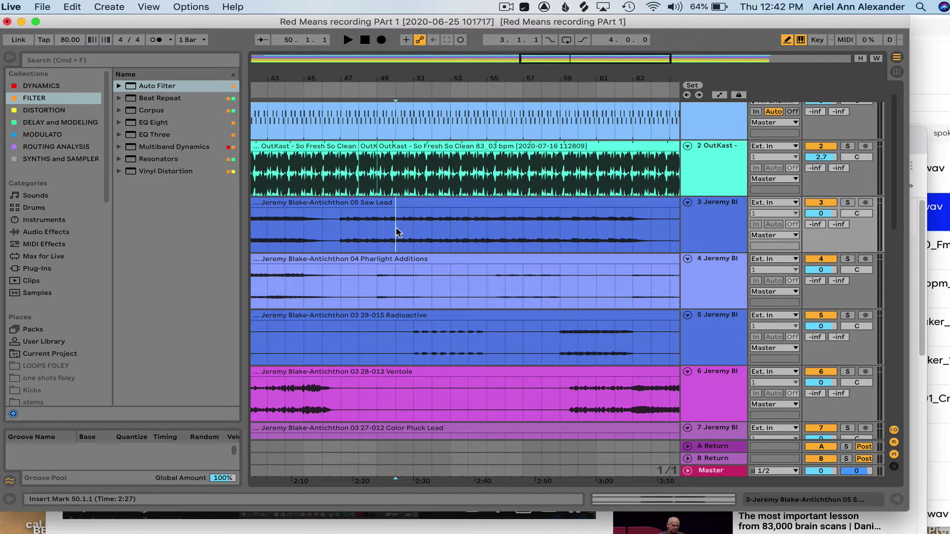
click(339, 232)
click(377, 220)
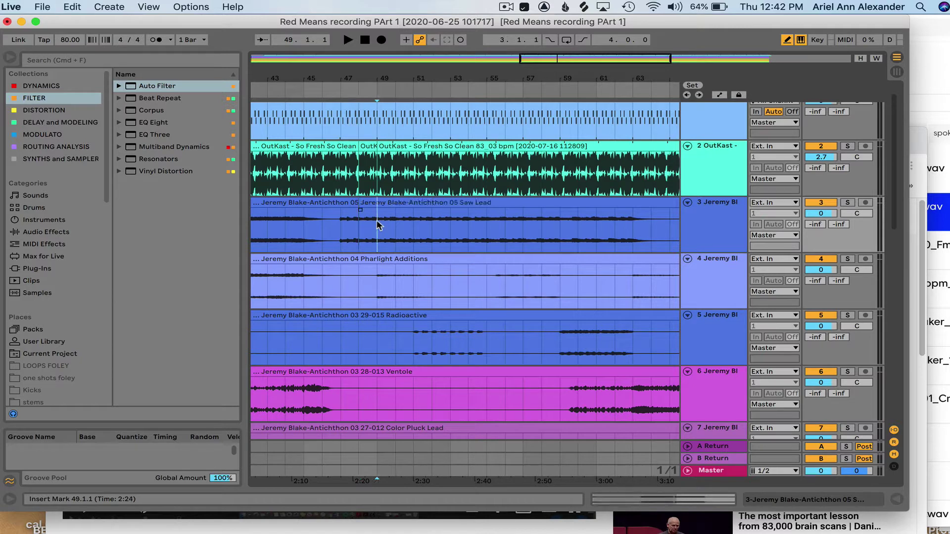
key(super+e)
click(396, 226)
key(super+e)
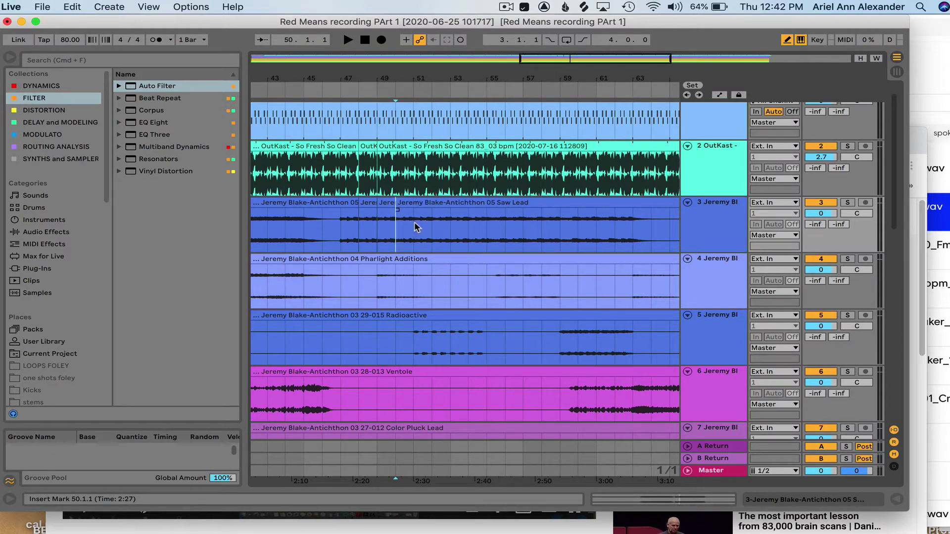
click(414, 223)
key(super+e)
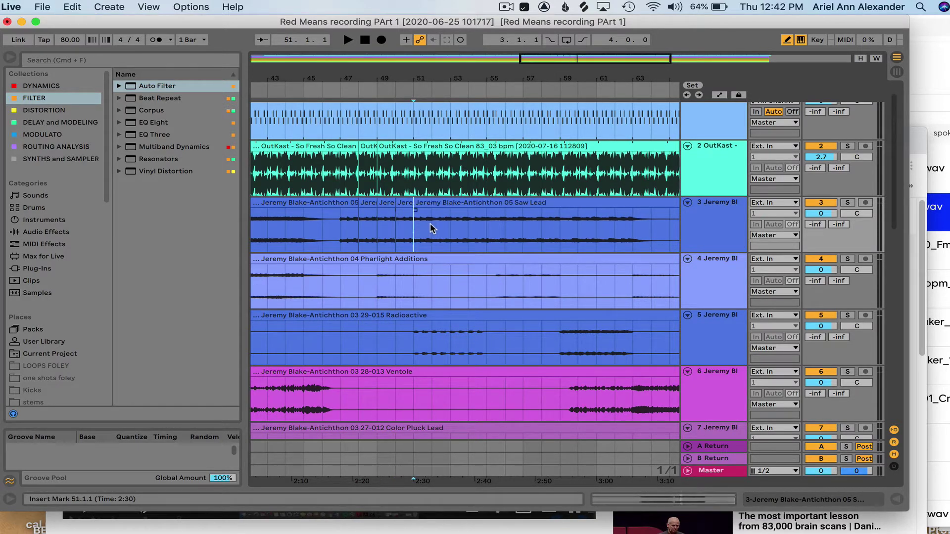
click(432, 226)
key(super+e)
click(451, 227)
key(super+e)
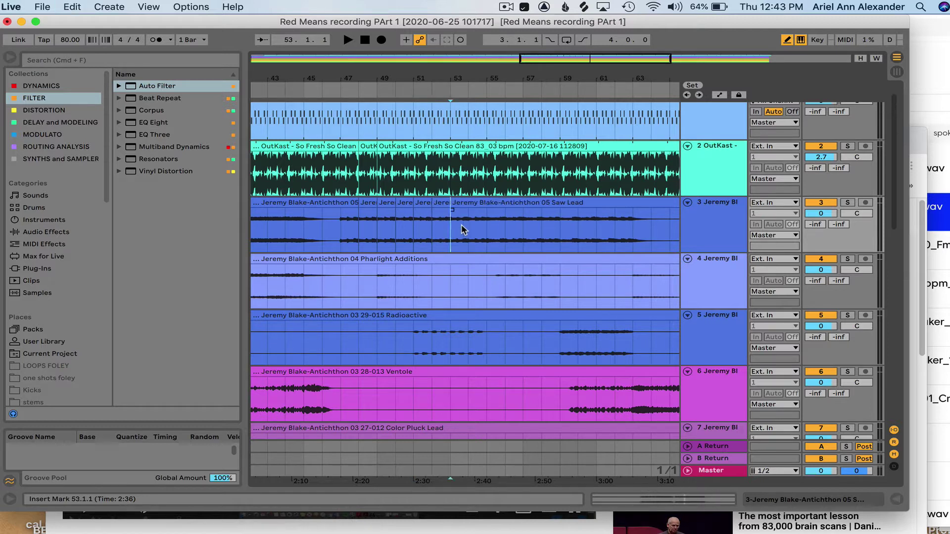
click(471, 228)
key(super+e)
click(497, 223)
key(super+e)
click(515, 227)
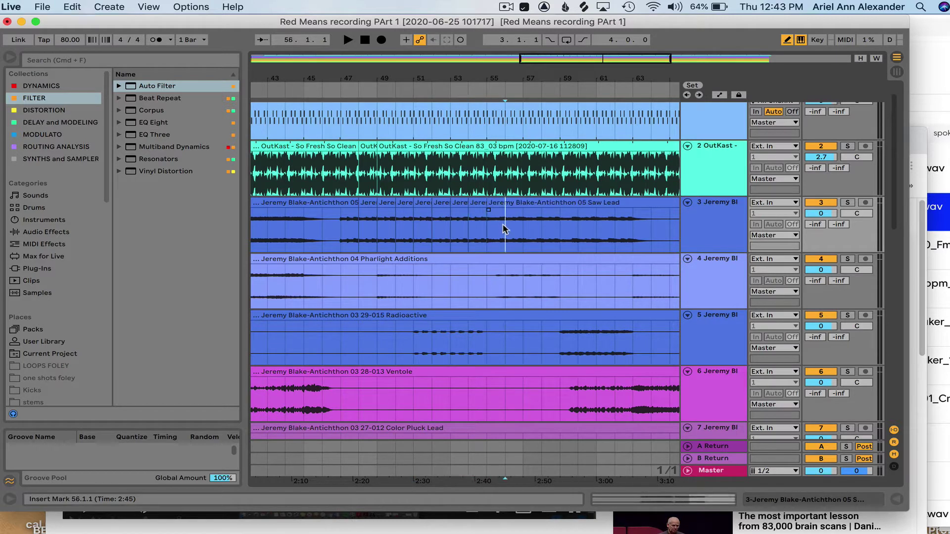
key(super+e)
click(522, 228)
key(super+e)
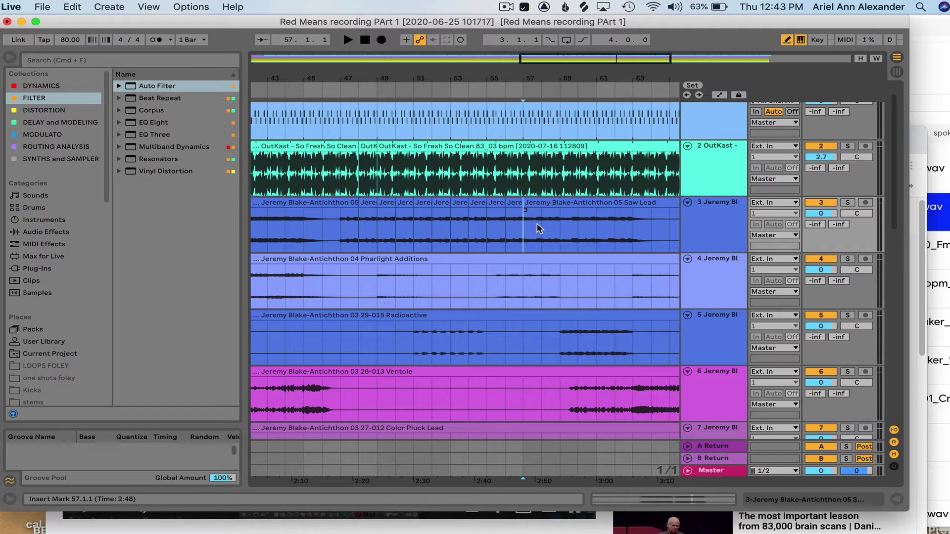
Step: Deactivate every other one-bar Saw Lead segment, namely those starting at bars 48, 50, 52, 54 and 56
click(351, 203)
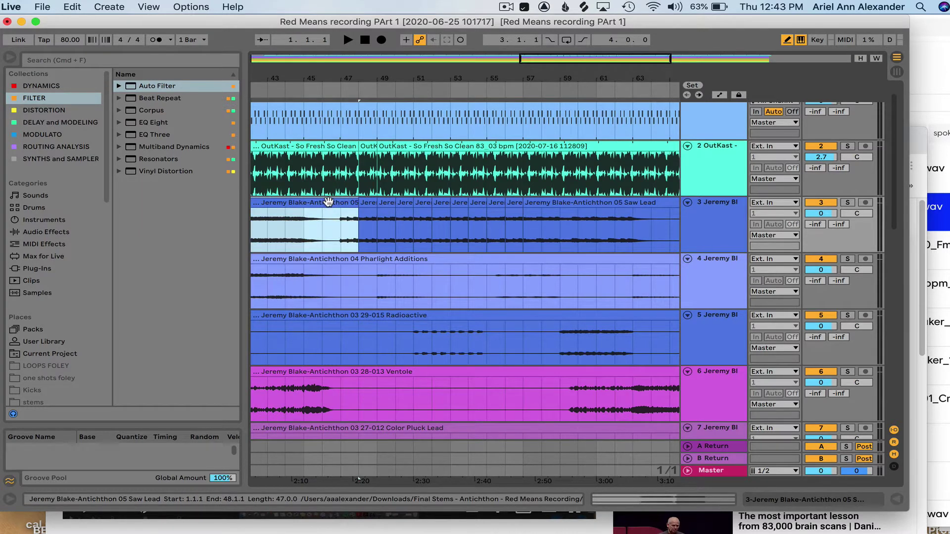
click(367, 204)
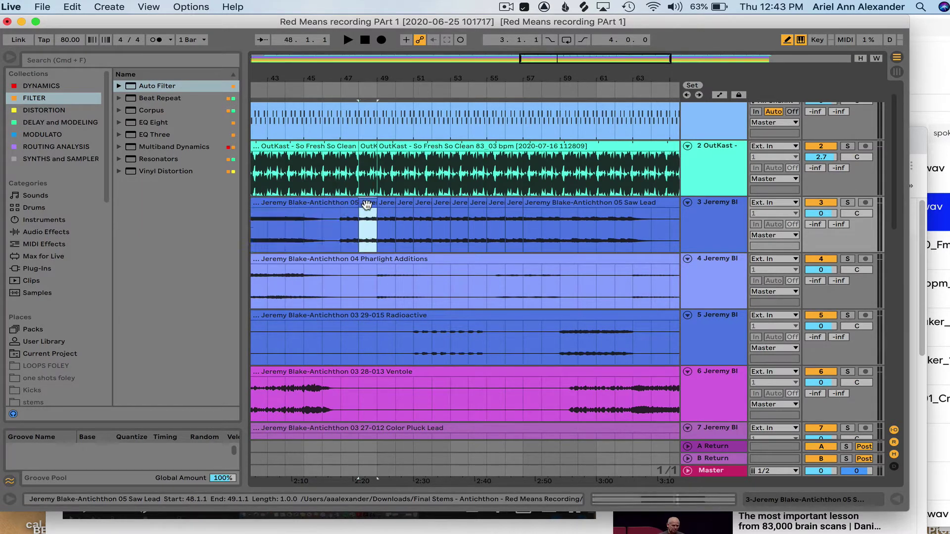
key(Delete)
click(407, 204)
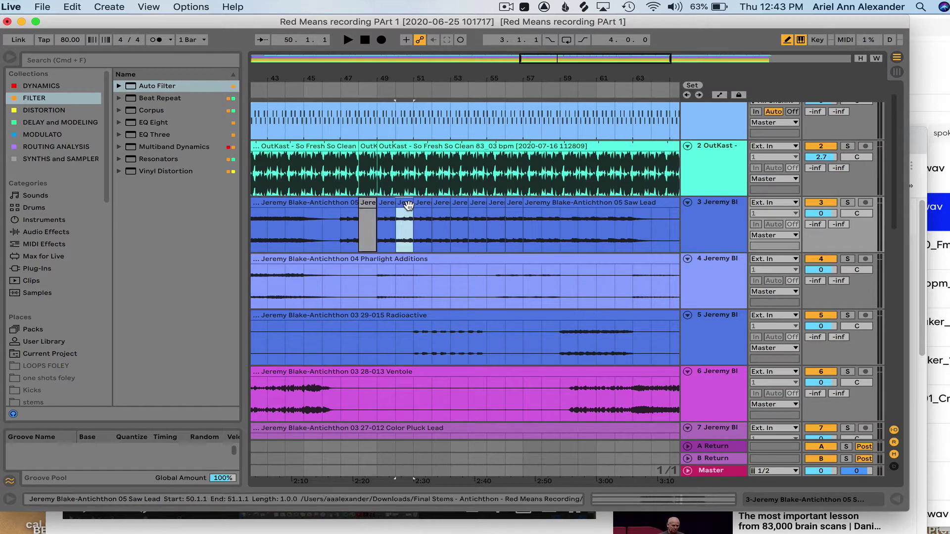
key(Delete)
click(439, 204)
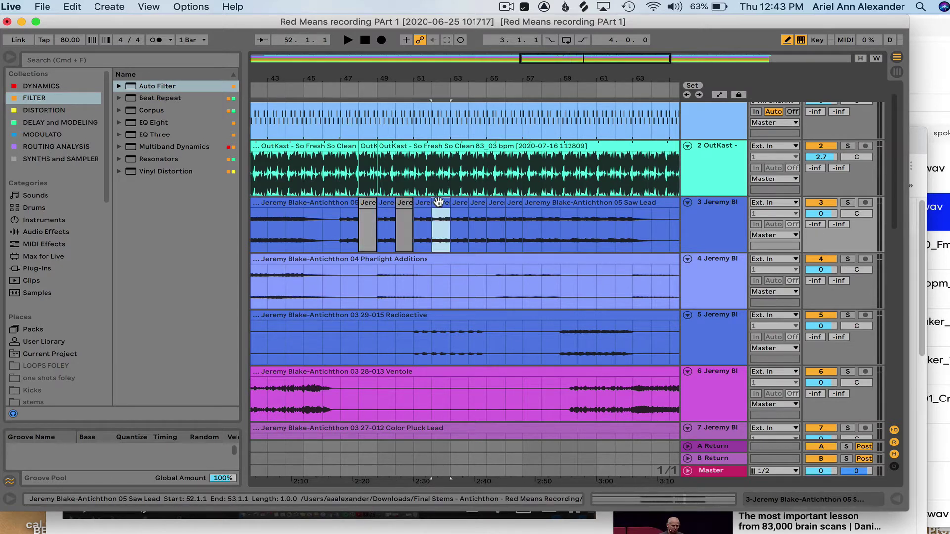
key(Delete)
click(477, 204)
key(Delete)
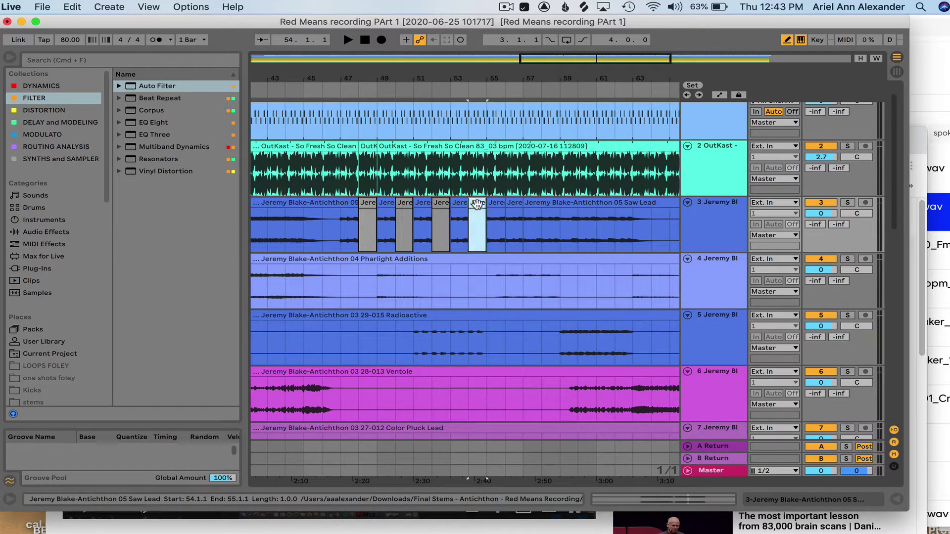
click(511, 204)
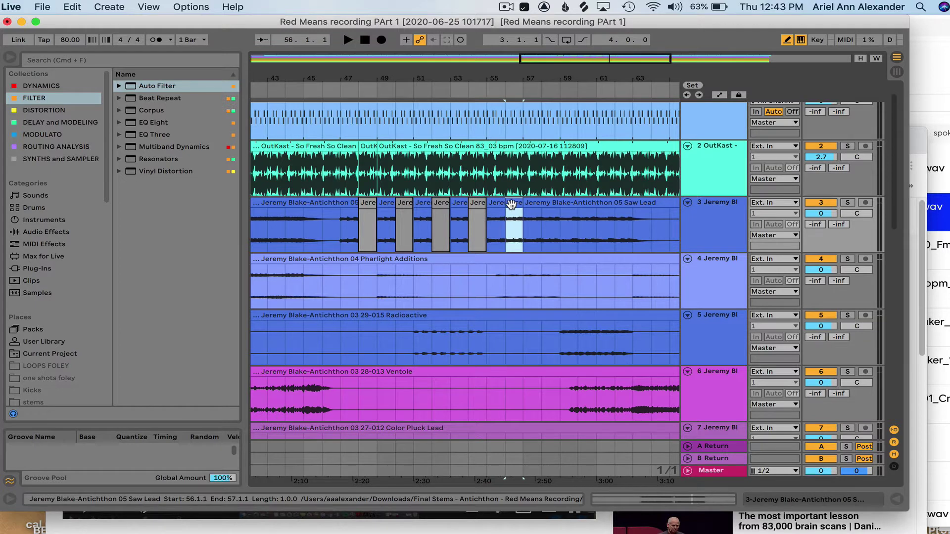
key(Delete)
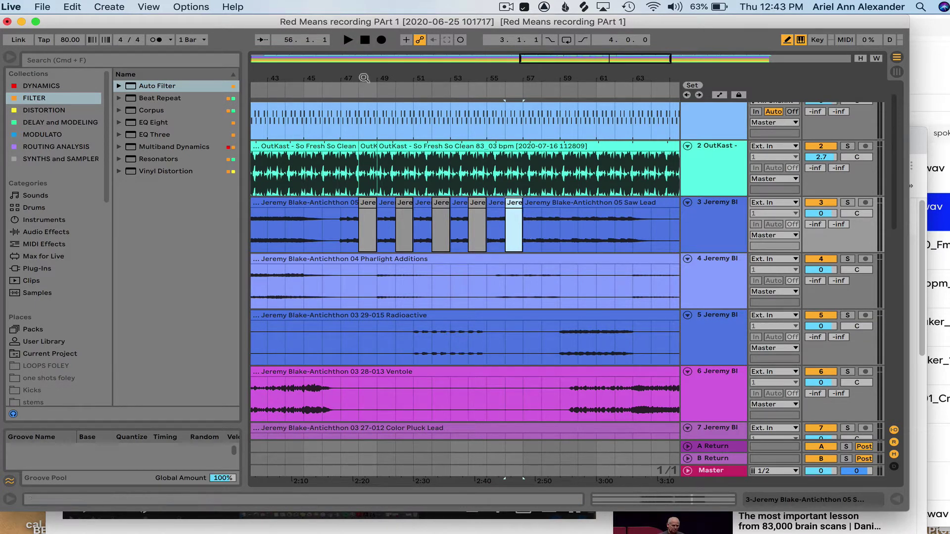
Step: Listen to the edited Saw Lead from just before bar 47, stop playback and put the insert marker at bar 48
click(332, 89)
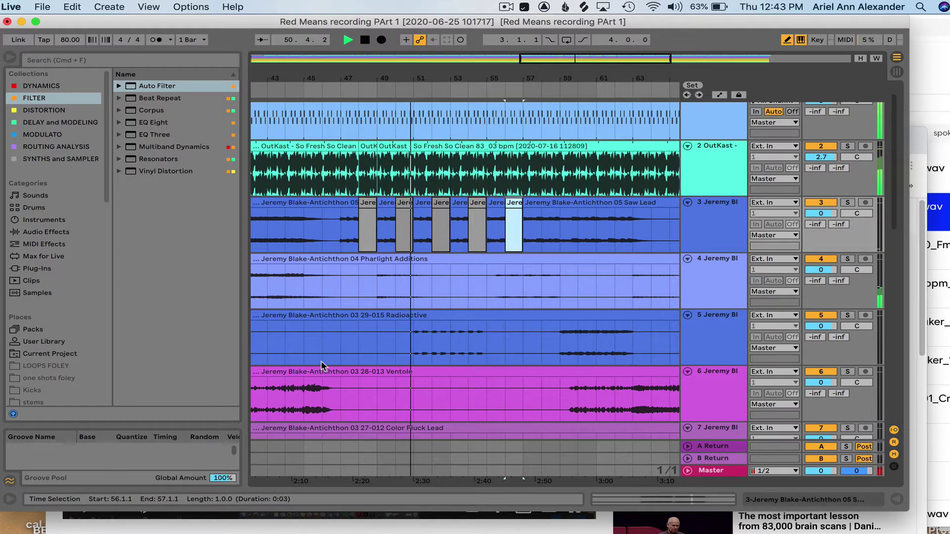
key(space)
click(367, 236)
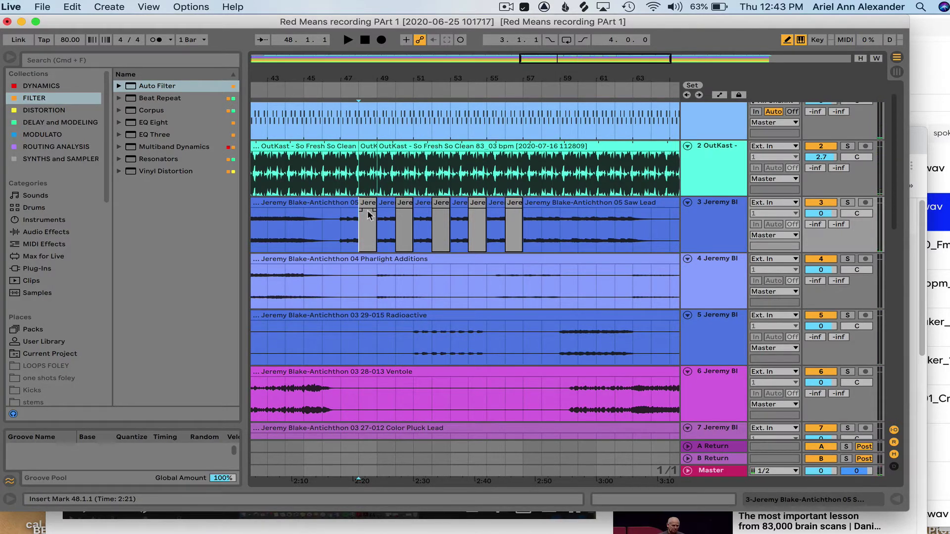
click(368, 145)
click(364, 228)
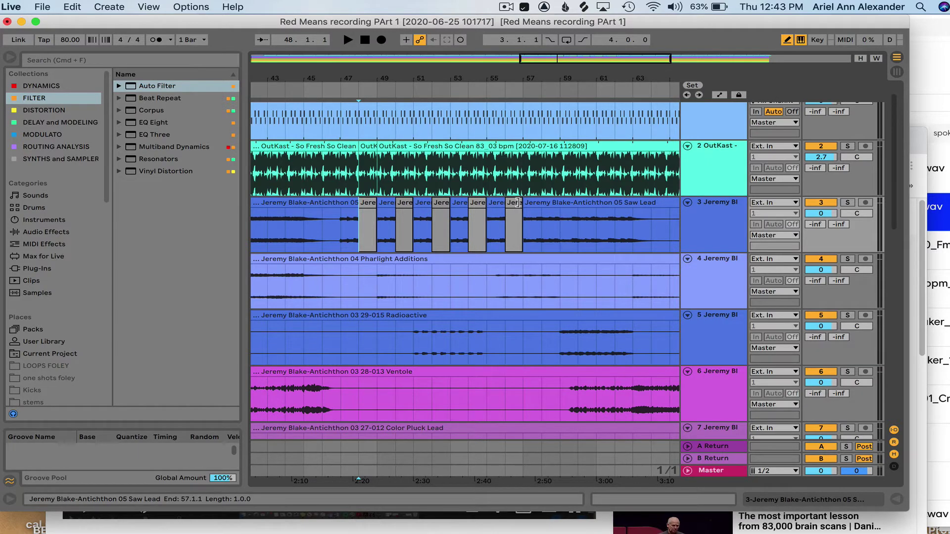
Step: Split the OutKast - So Fresh So Clean clip at bar 47
scroll(394, 189, up, 2)
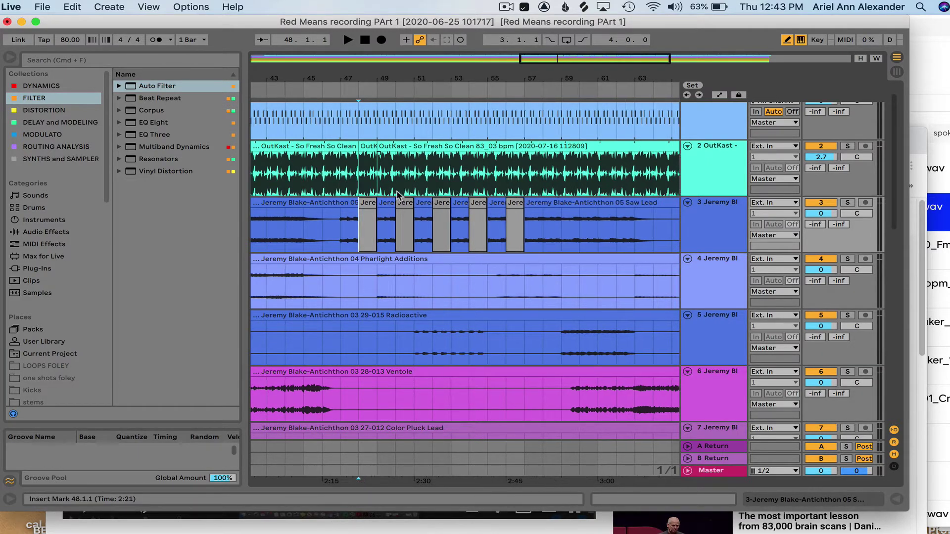
drag(375, 157, 346, 148)
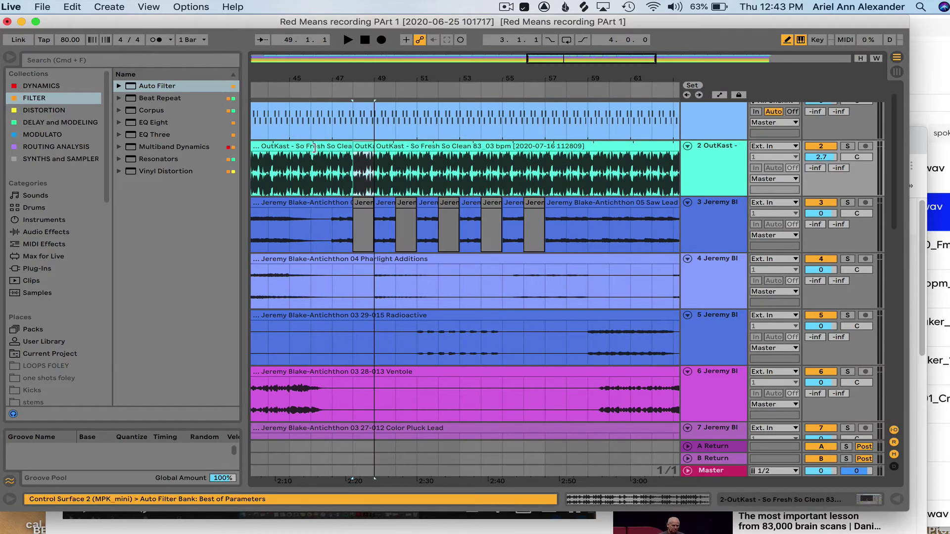
click(333, 186)
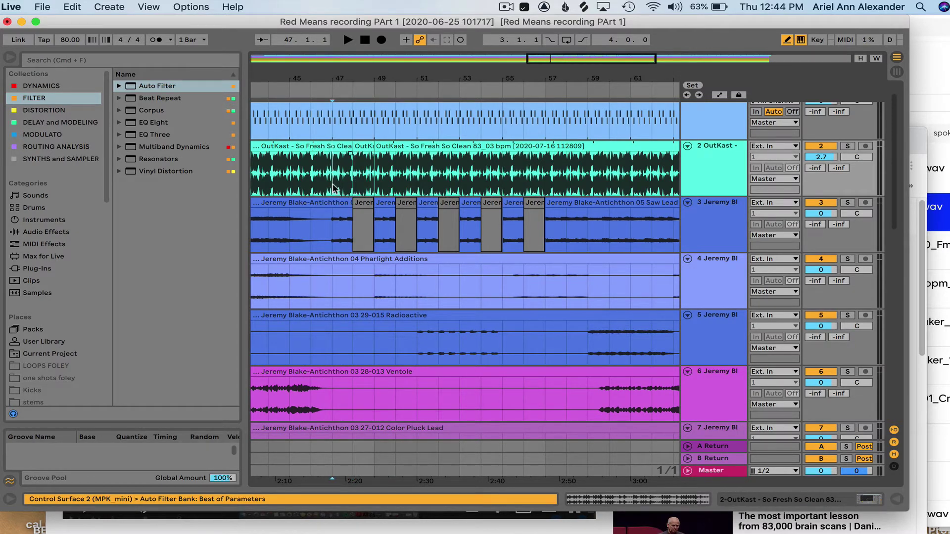
key(super+e)
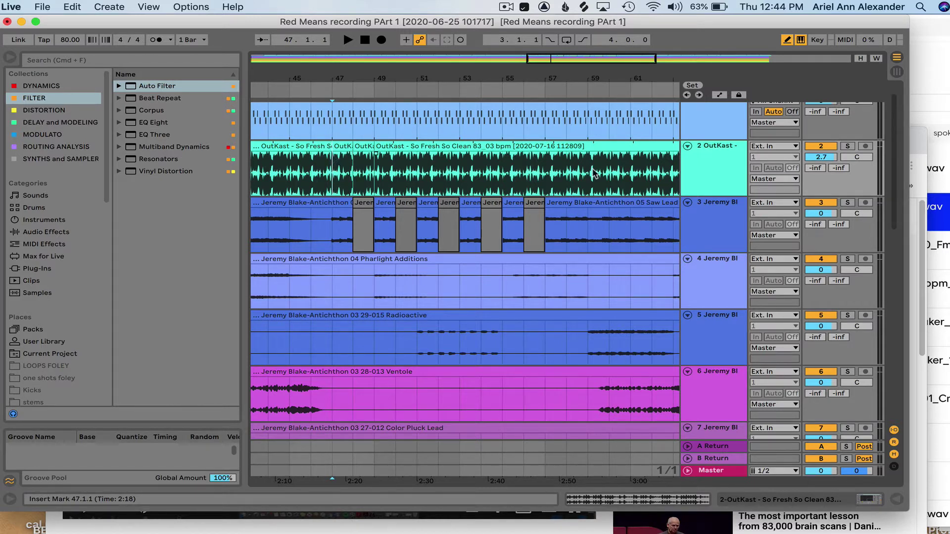
Step: Split the OutKast - So Fresh So Clean clip at every bar line from bar 50 through bar 57
click(396, 193)
key(plus)
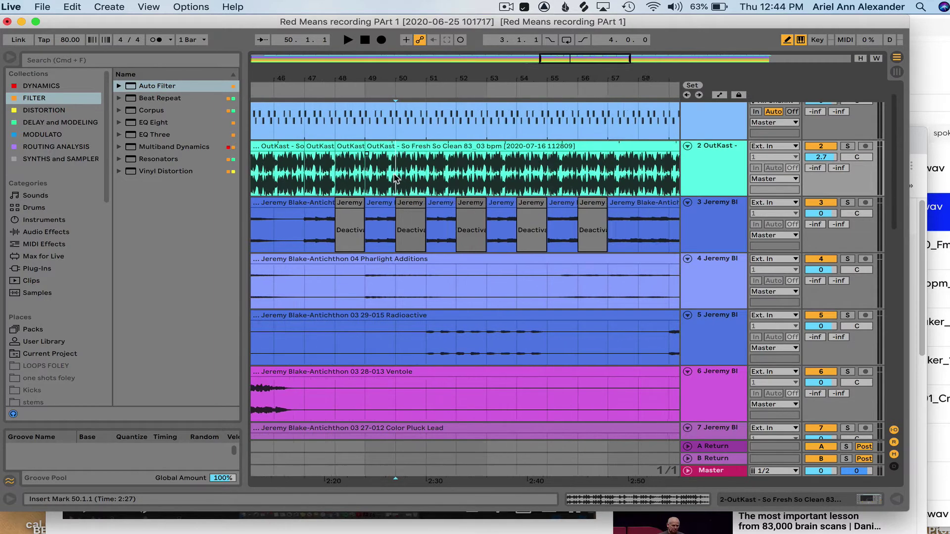
key(super+e)
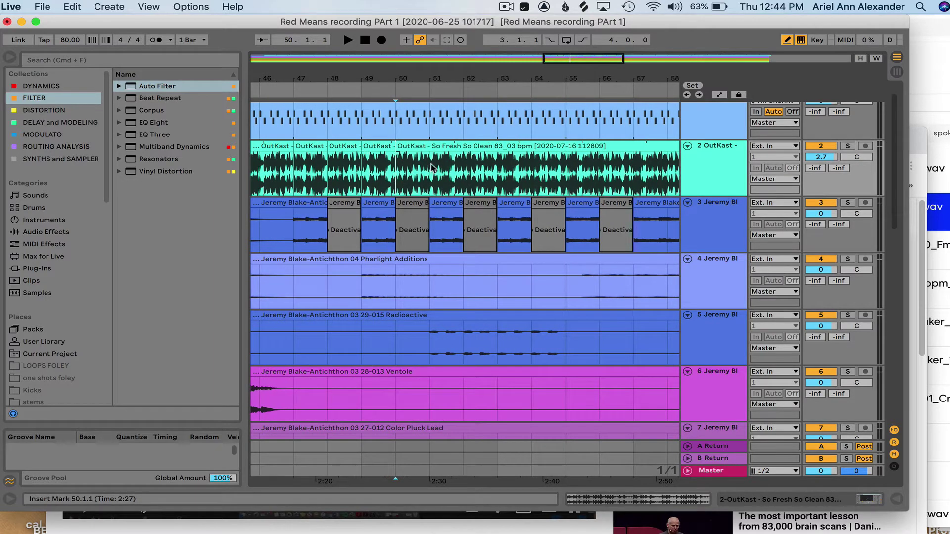
click(430, 168)
key(super+e)
click(463, 168)
key(super+e)
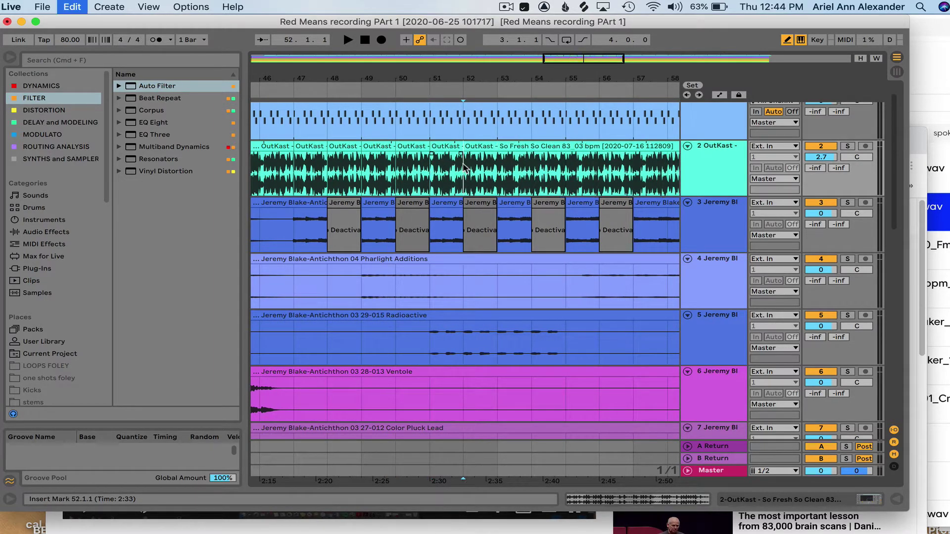
click(498, 167)
key(super+e)
click(532, 166)
key(super+e)
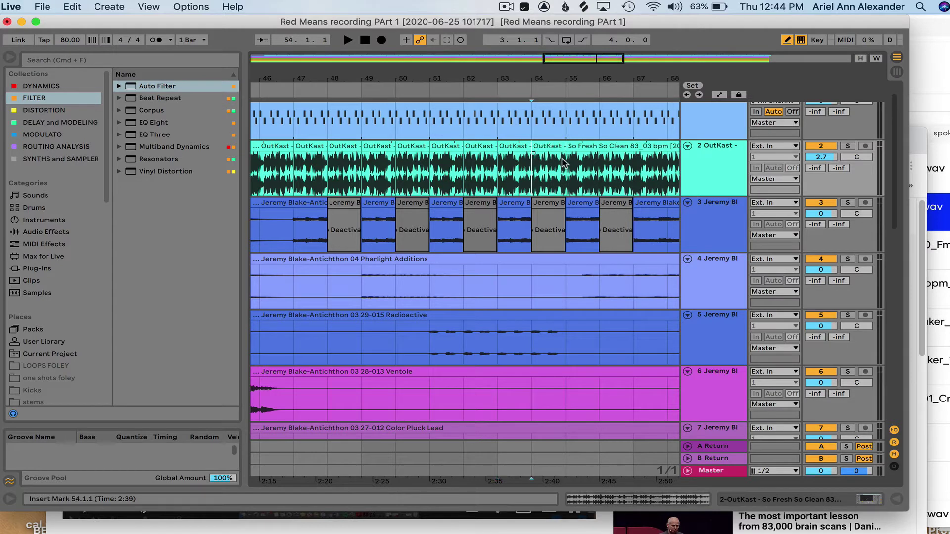
click(566, 165)
key(super+e)
click(600, 166)
key(super+e)
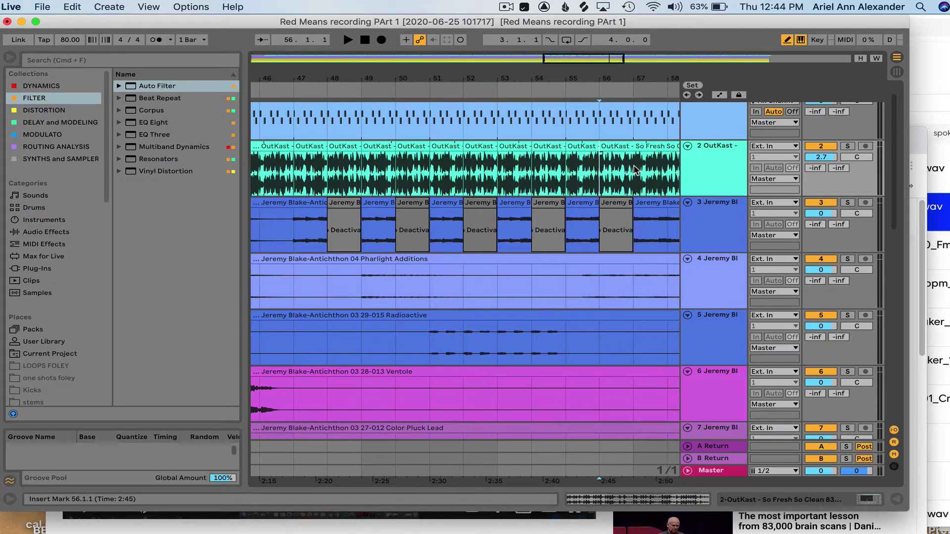
click(638, 168)
key(super+e)
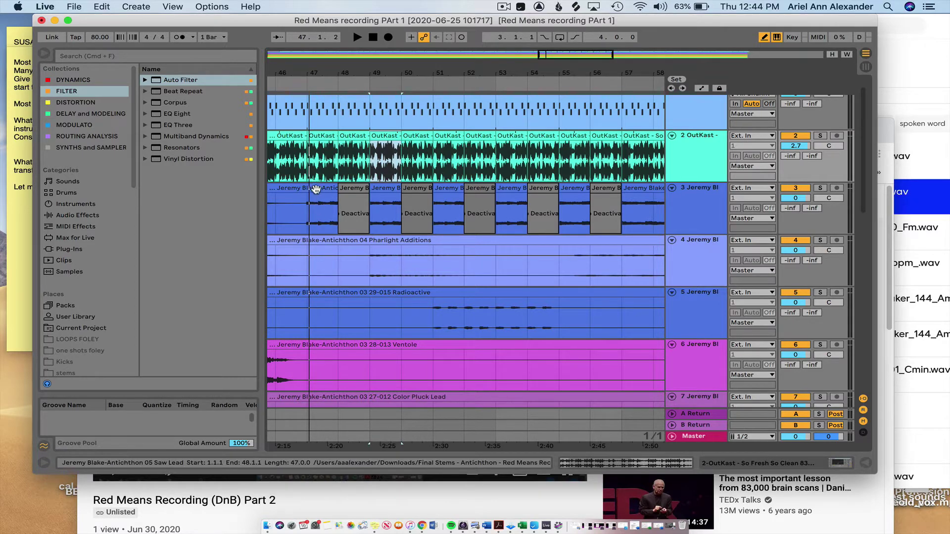
Step: Deactivate every other one-bar OutKast segment, namely those starting at bars 47, 49, 51, 53 and 55
click(322, 135)
key(0)
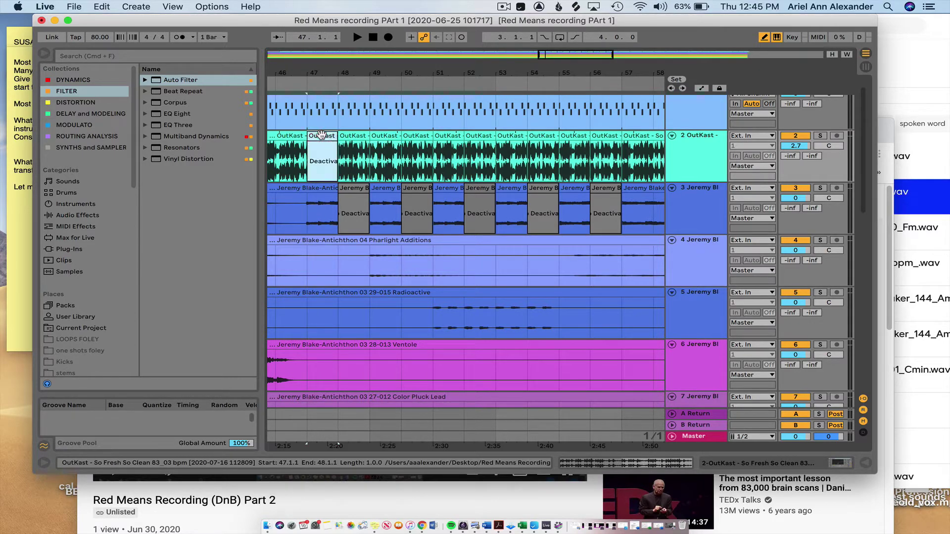
click(386, 135)
key(super+0)
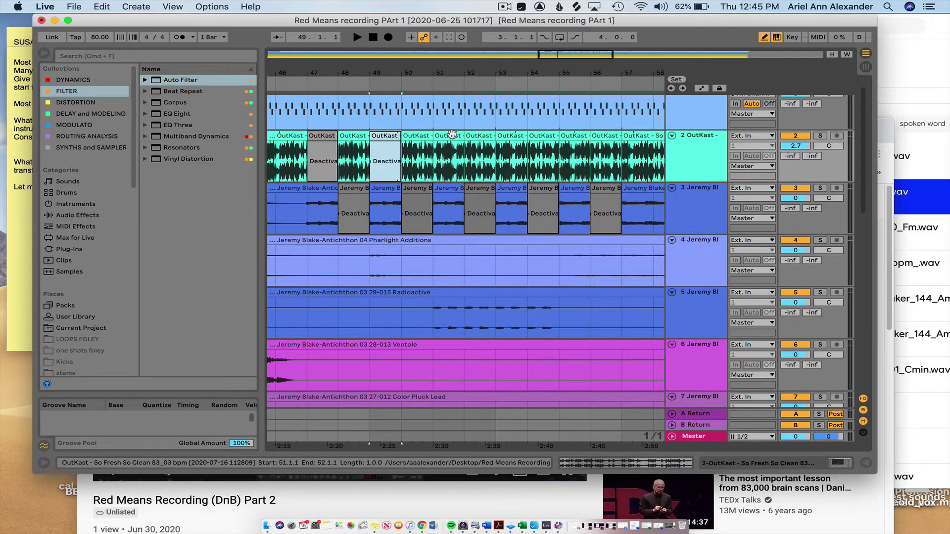
click(451, 134)
key(super+0)
click(512, 135)
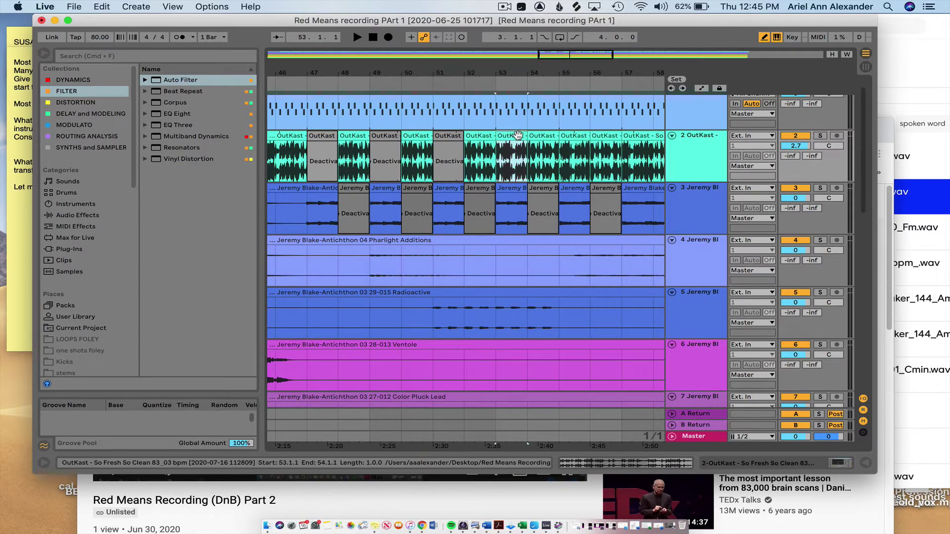
key(super+0)
click(572, 137)
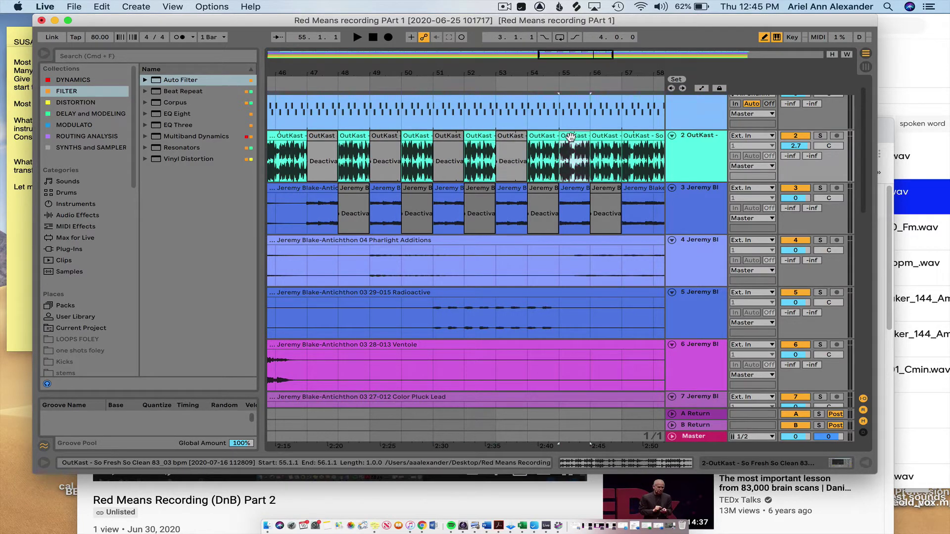
key(super+0)
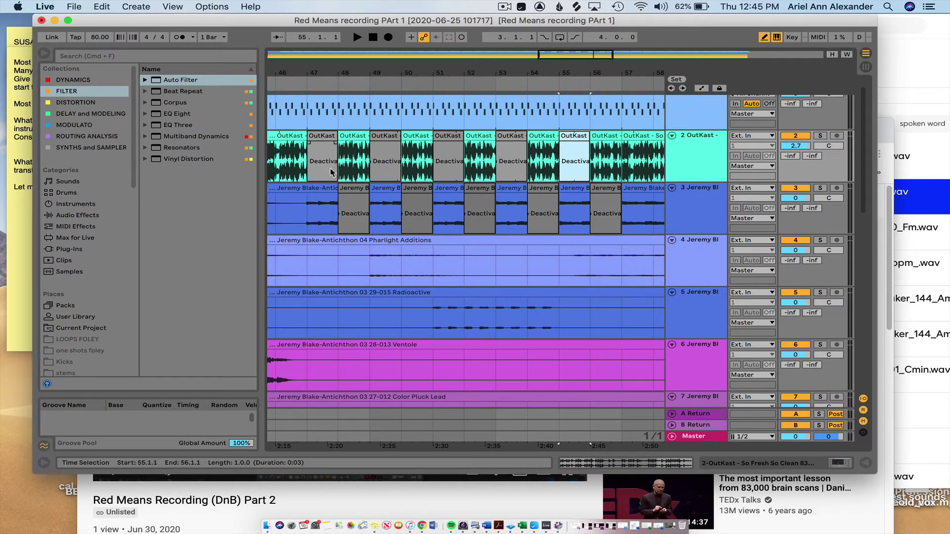
Step: Listen to the alternating OutKast and Saw Lead segments from just before bar 47, and stop playback during bar 55
click(298, 85)
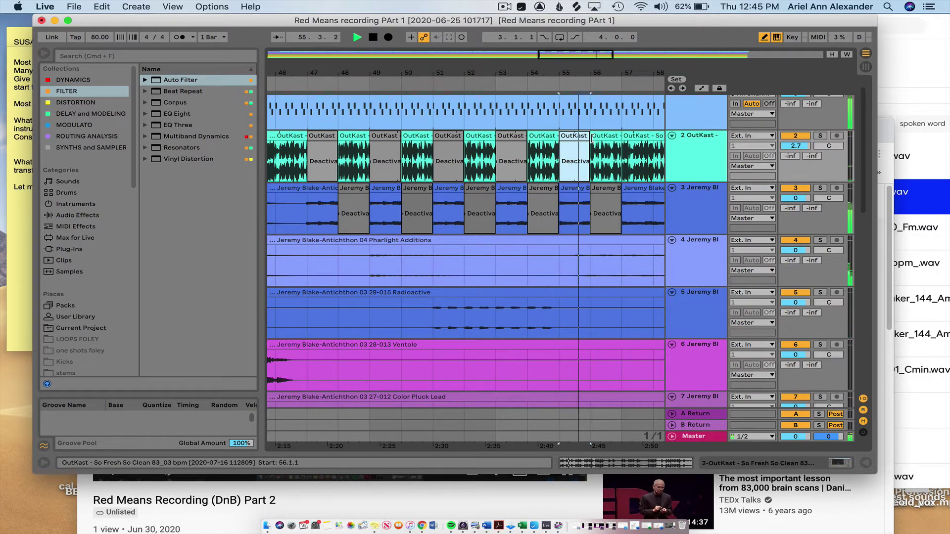
key(space)
click(571, 177)
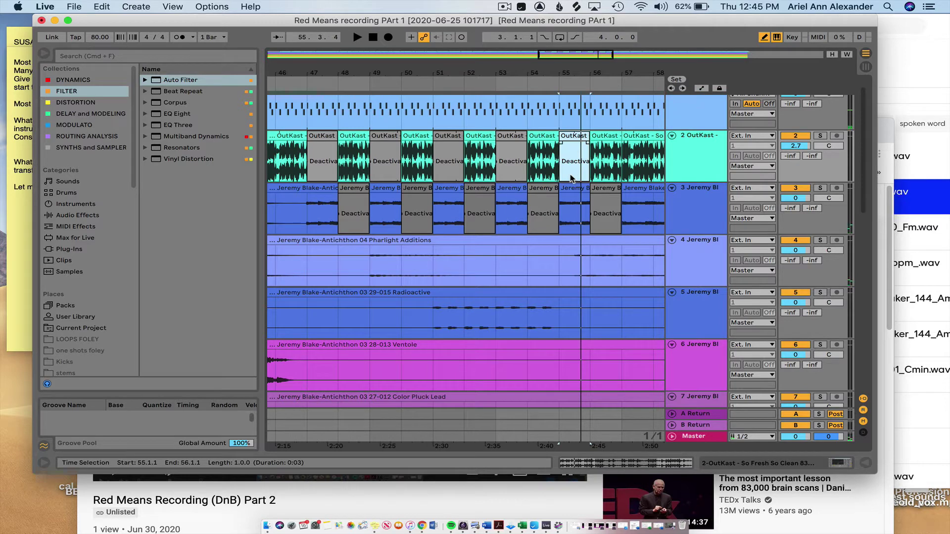
scroll(320, 151, up, 1)
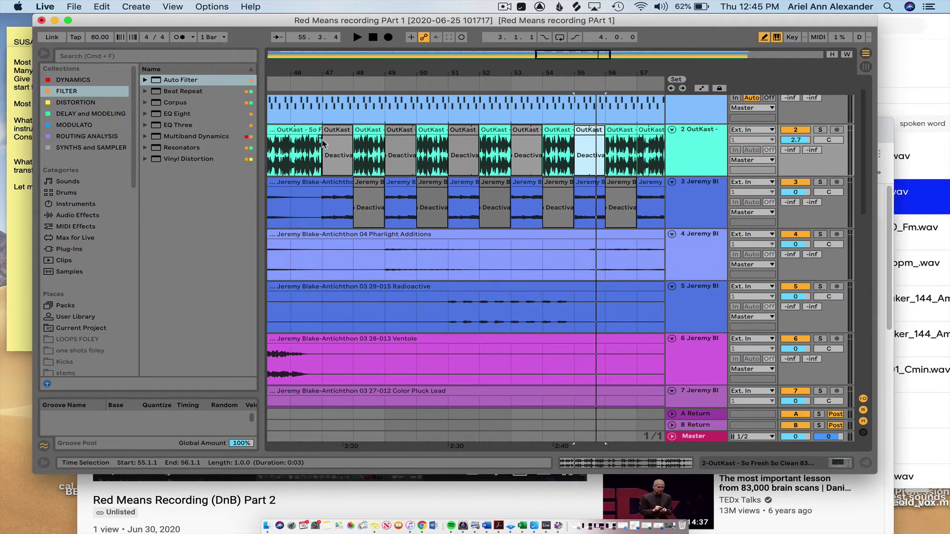
scroll(323, 143, left, 1)
scroll(323, 144, left, 1)
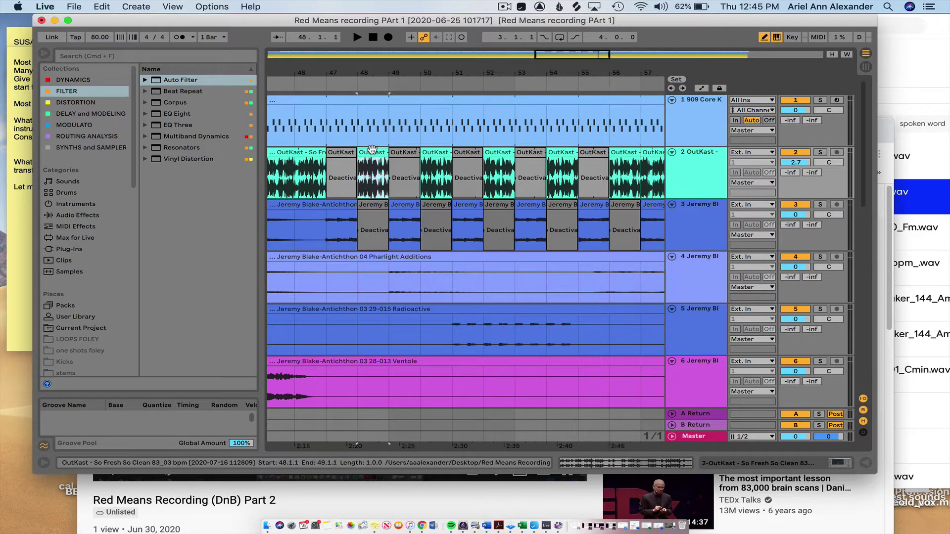
click(435, 152)
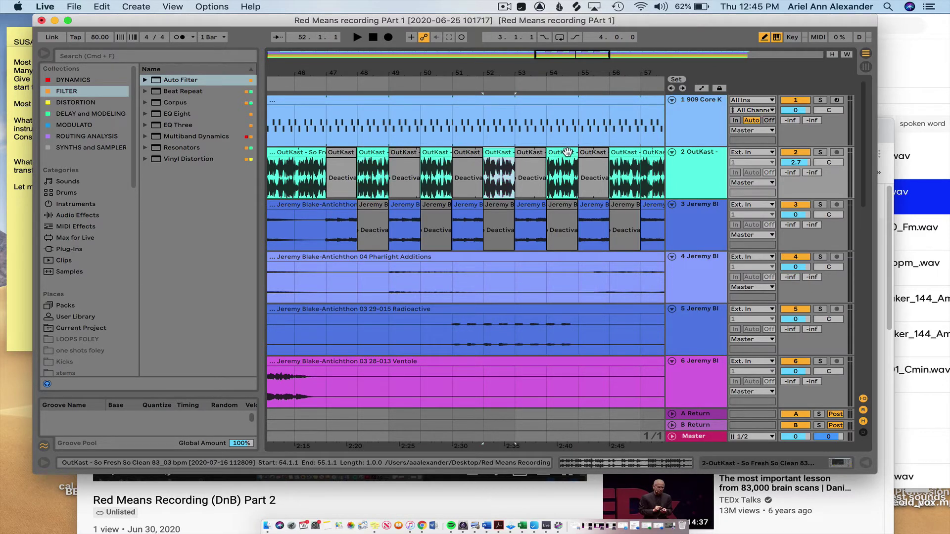
click(562, 152)
click(625, 150)
Step: Set the arrangement's fixed grid to 1/16 for fine editing of the OutKast segment at bar 48
click(364, 153)
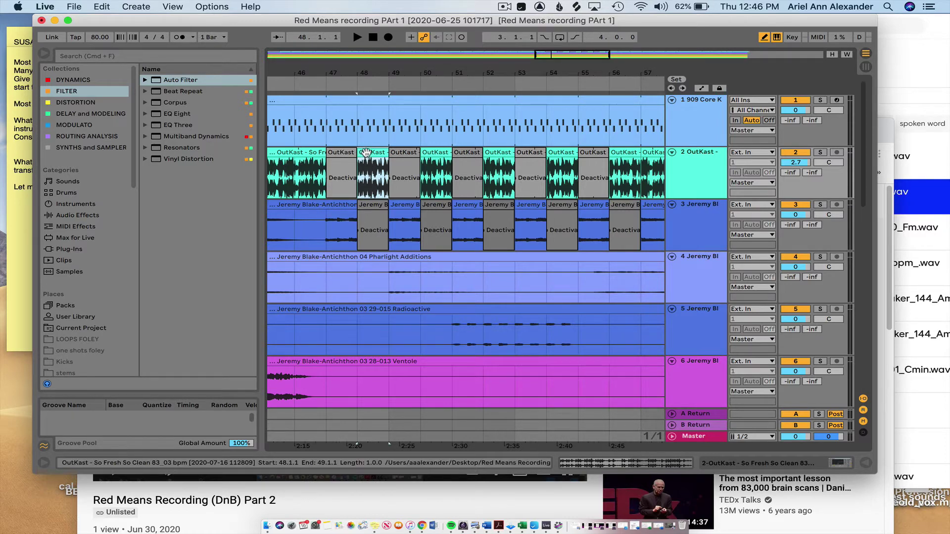
drag(370, 69, 372, 102)
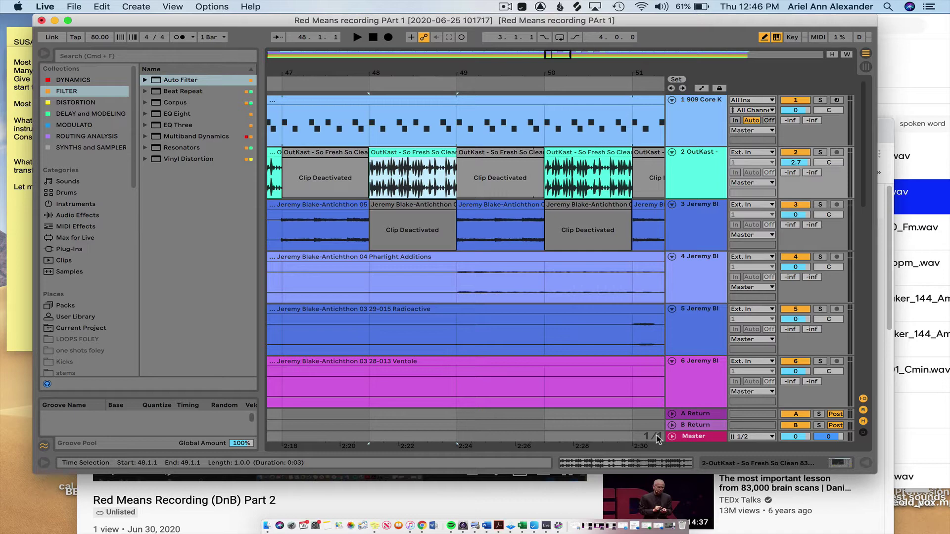
right_click(660, 439)
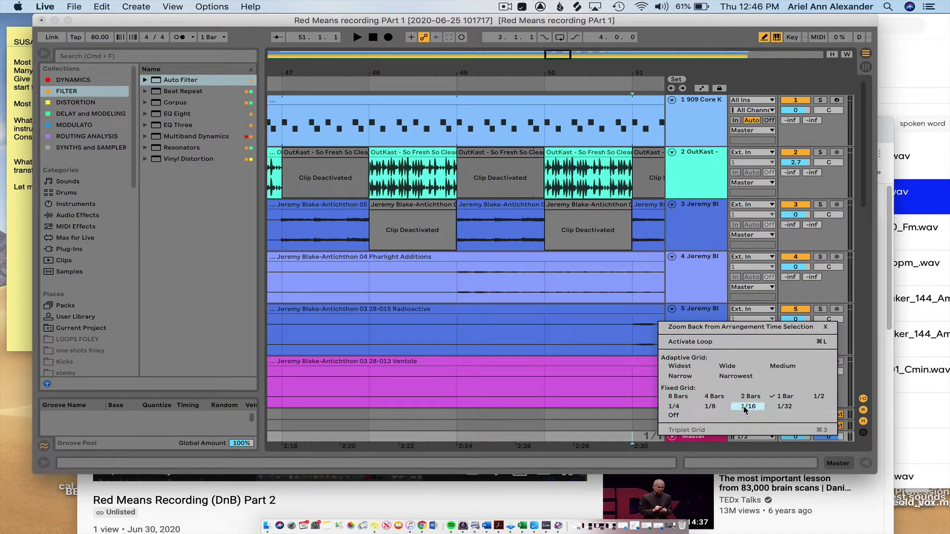
click(744, 409)
Step: Split the OutKast segment in bar 48 at every sixteenth-note grid line from 48.1.2 through 48.4.4
scroll(386, 166, up, 3)
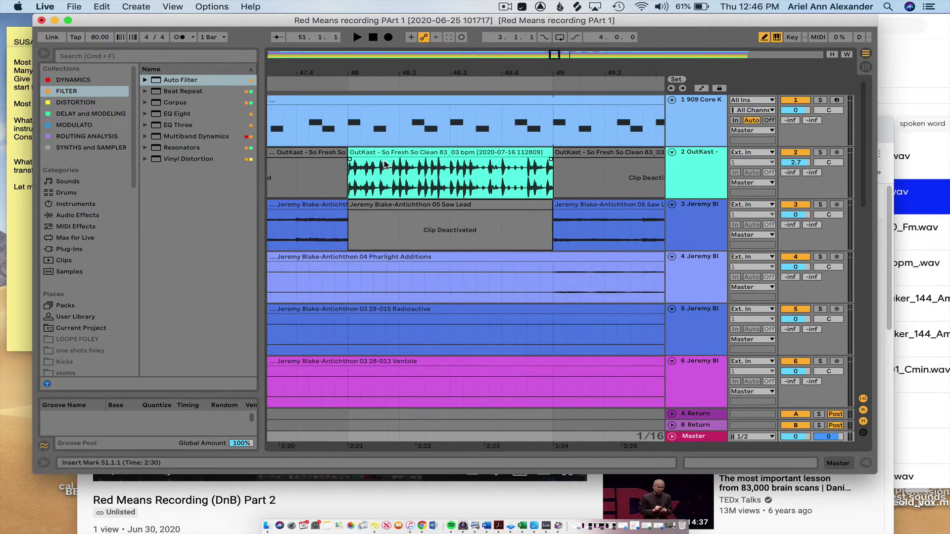
click(361, 174)
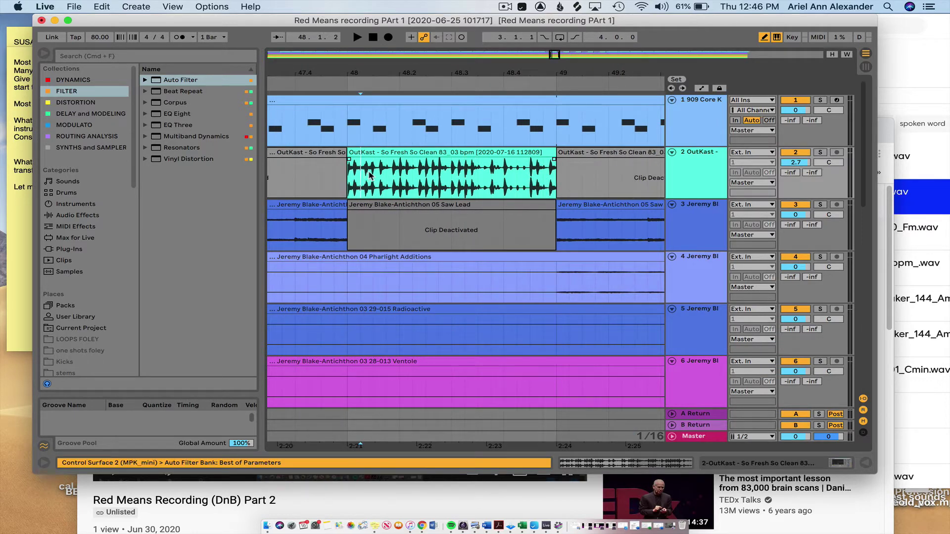
key(cmd+e)
click(377, 175)
key(cmd+e)
click(389, 174)
key(cmd+e)
click(403, 174)
key(cmd+e)
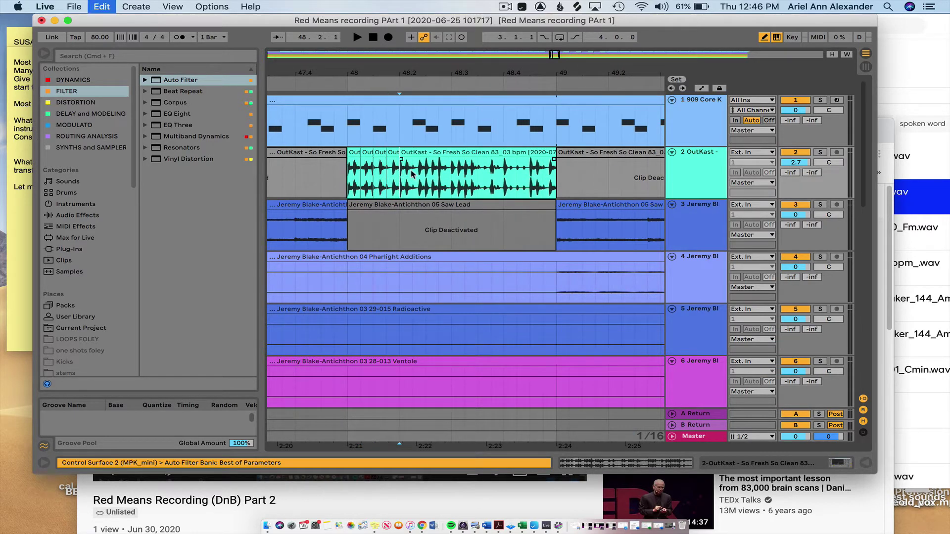
key(Right)
key(cmd+e)
key(Right)
key(cmd+e)
key(Right)
key(cmd+e)
key(Right)
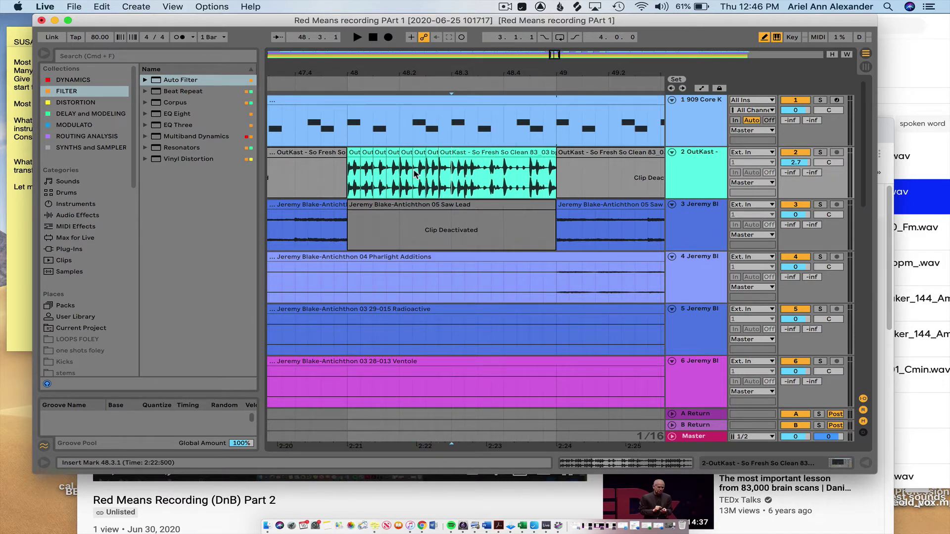
key(cmd+e)
key(Right)
key(cmd+e)
key(Right)
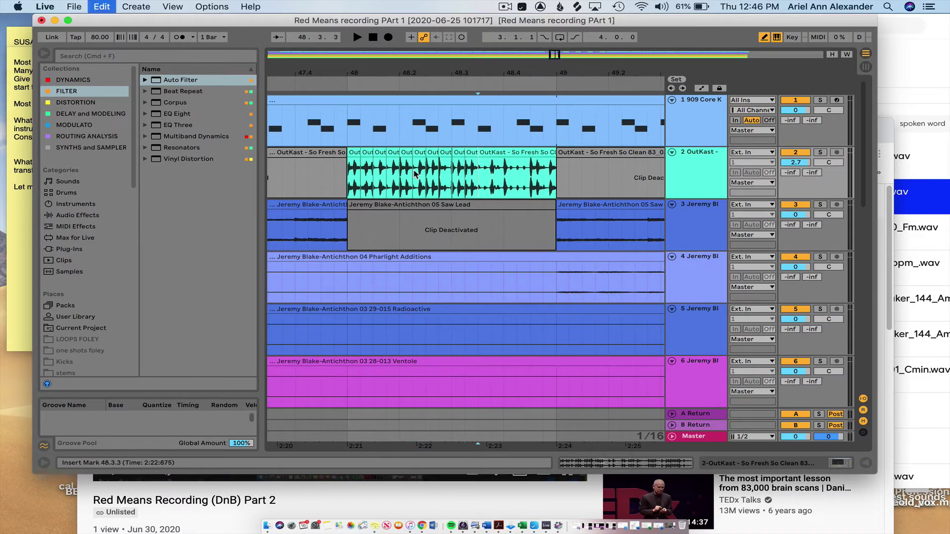
key(Right)
key(cmd+e)
key(Right)
key(cmd+e)
key(Right)
key(cmd+e)
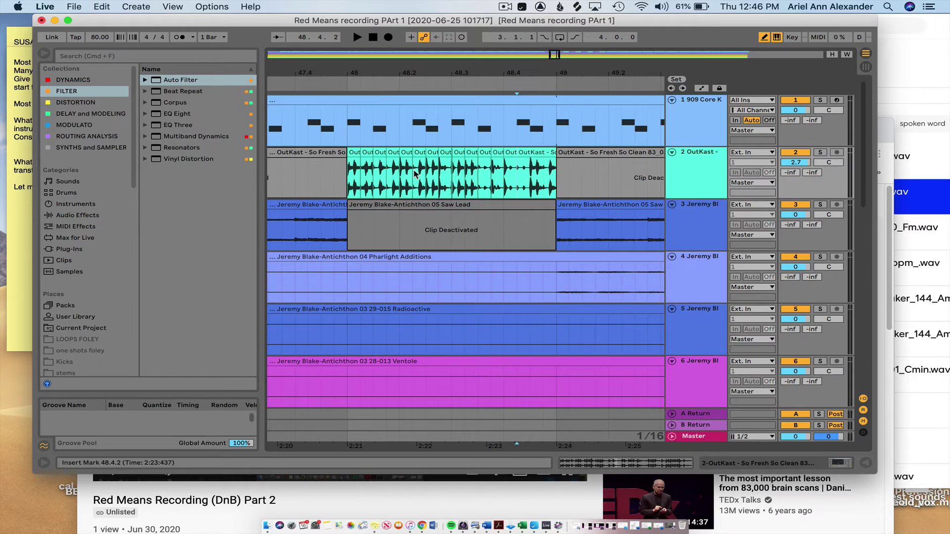
key(Right)
key(cmd+e)
key(Right)
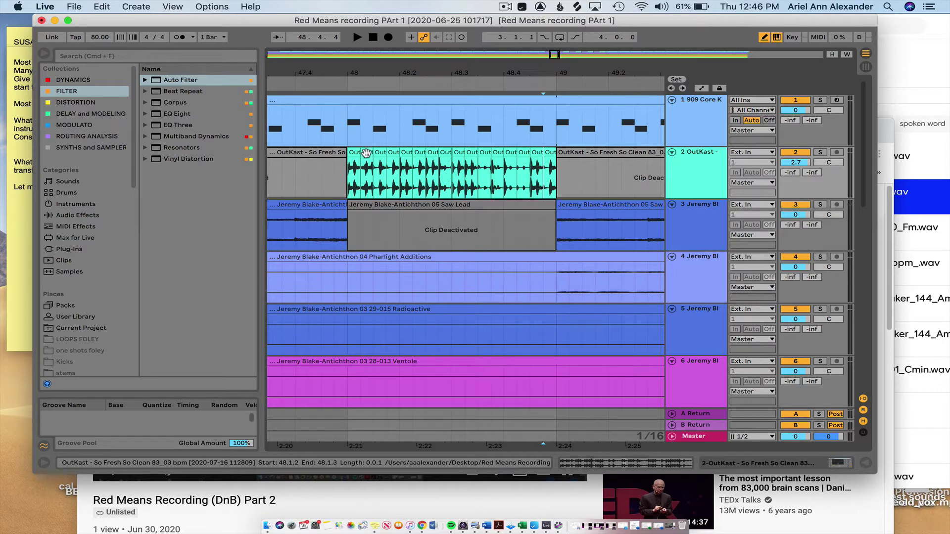
Step: Rearrange the sixteenth-note OutKast slices near the start of bar 48 by moving one to a later grid position
drag(366, 153, 391, 151)
click(391, 158)
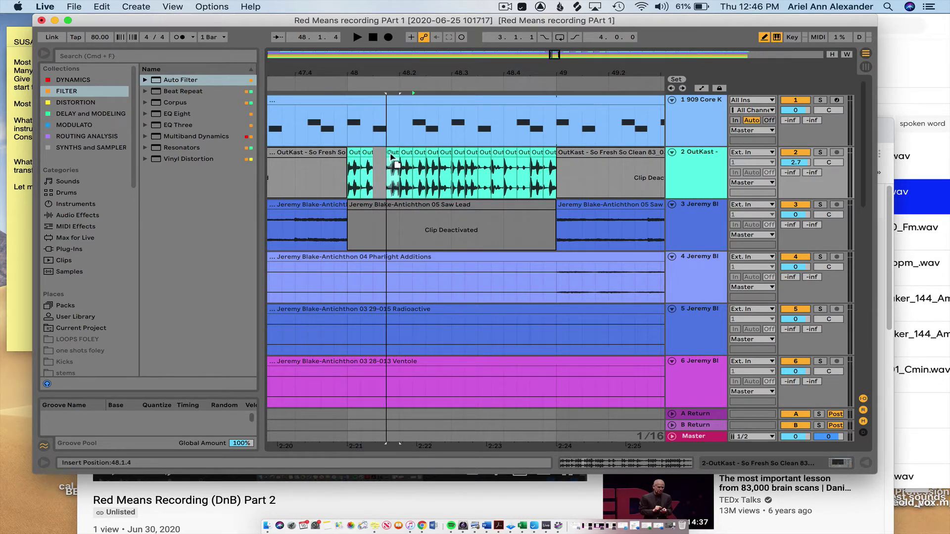
Step: Transpose the OutKast slice at 48.2.2 to 25 st and set its gain to 1.25 dB
double_click(385, 153)
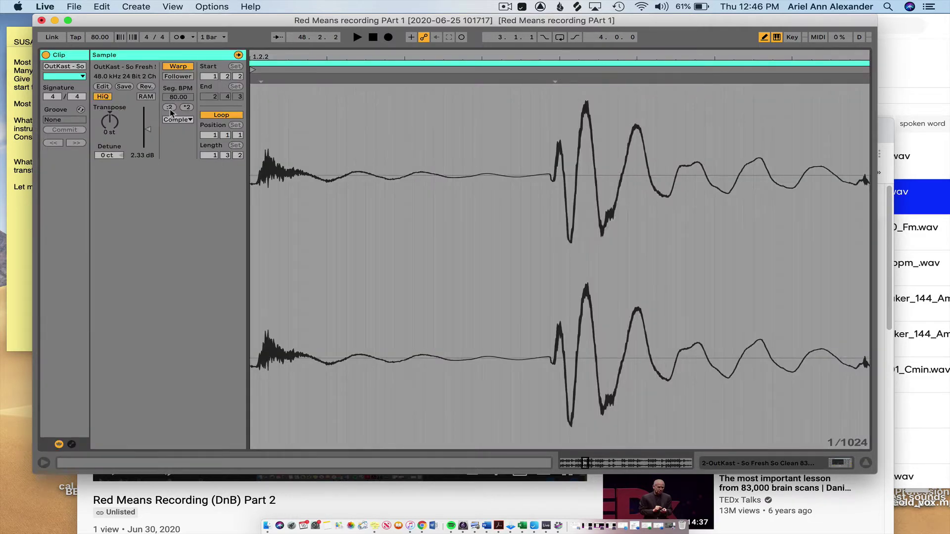
drag(146, 133, 107, 114)
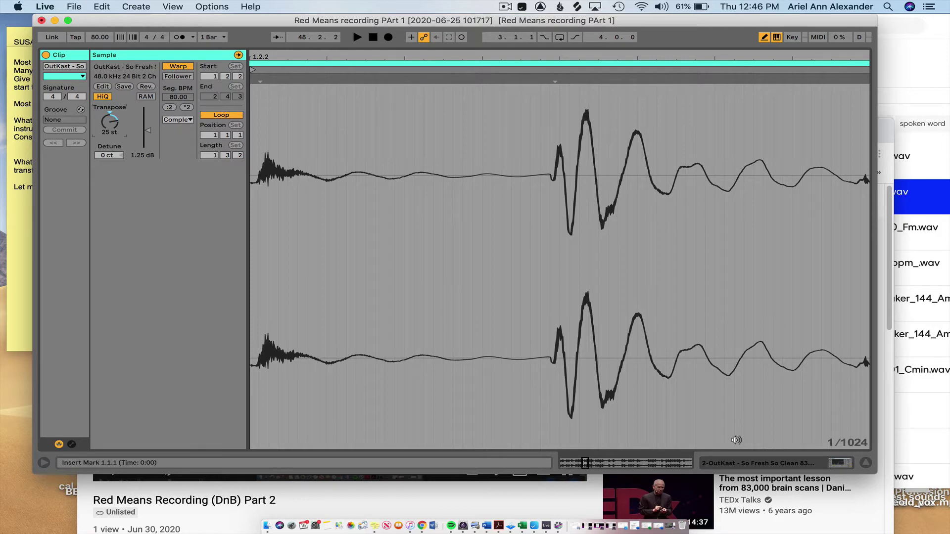
click(866, 464)
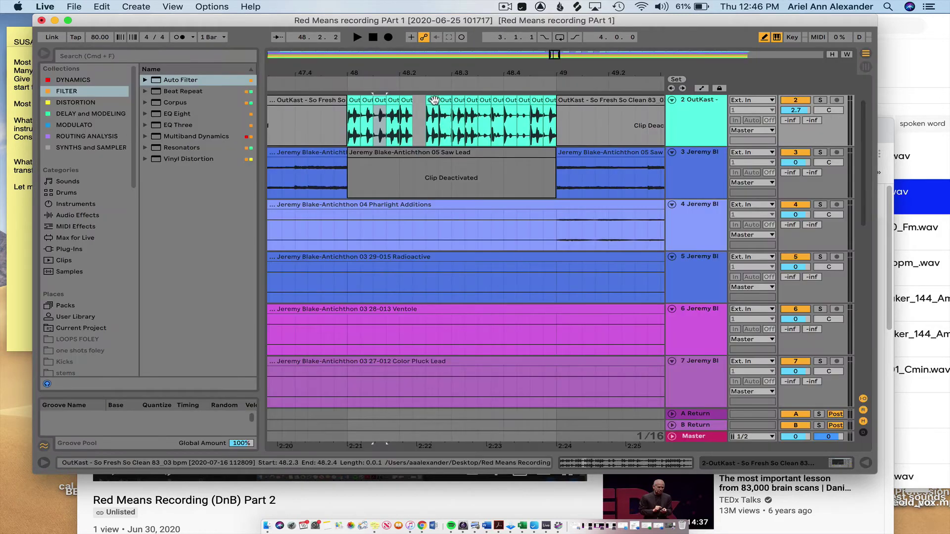
Step: Transpose the OutKast slice at 48.2.3 to -32 st and reverse the slice at 48.2.4
double_click(430, 97)
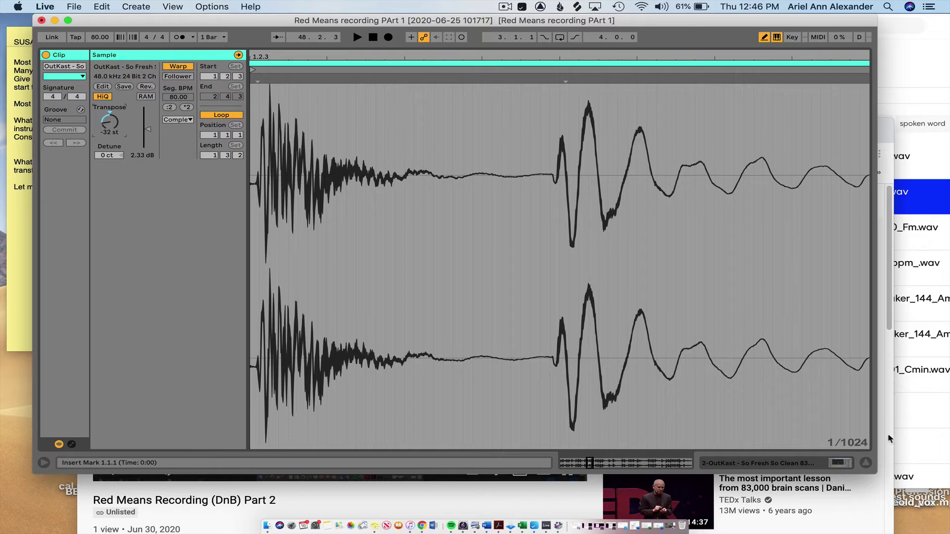
click(866, 463)
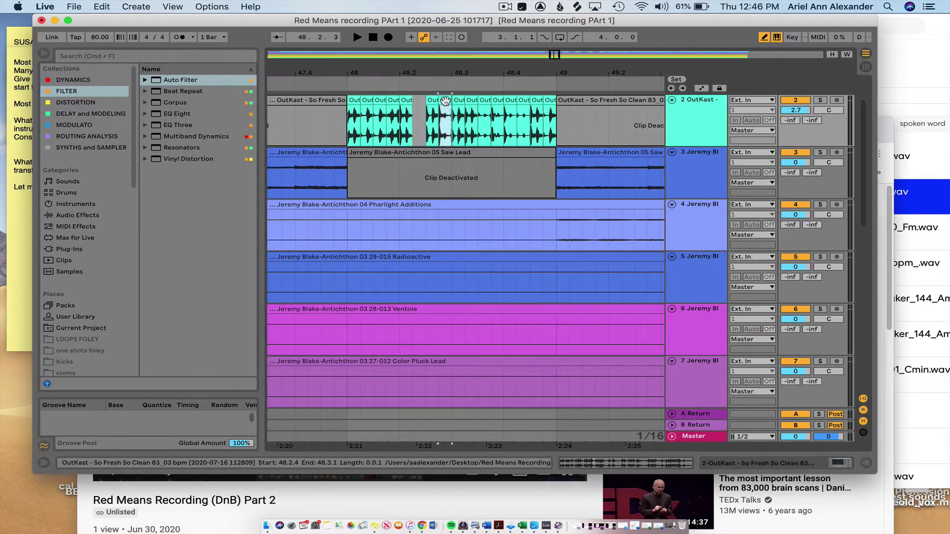
double_click(452, 104)
click(146, 87)
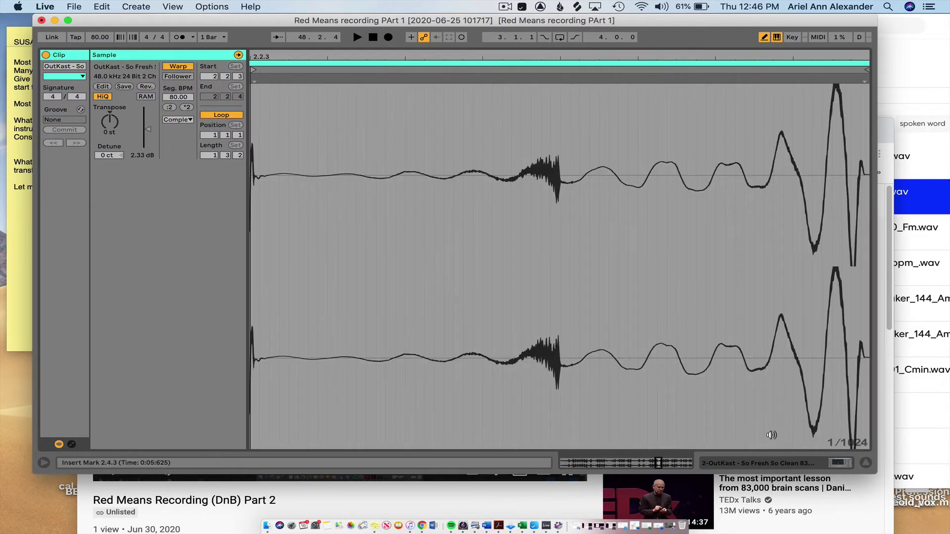
click(866, 463)
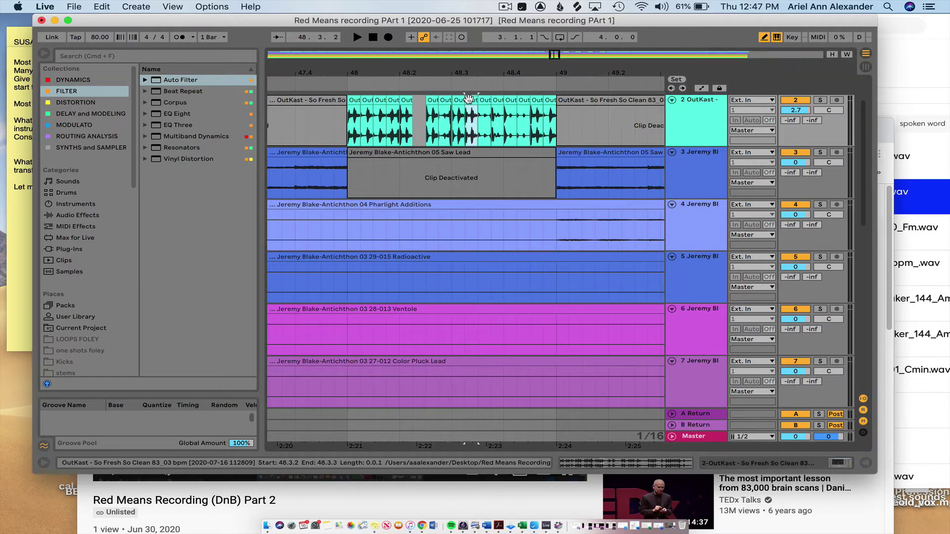
Step: Move the OutKast slice at 48.3.2 earlier in the bar to fill the gap before 48.2.3
click(470, 112)
key(Left)
key(Left)
key(Left)
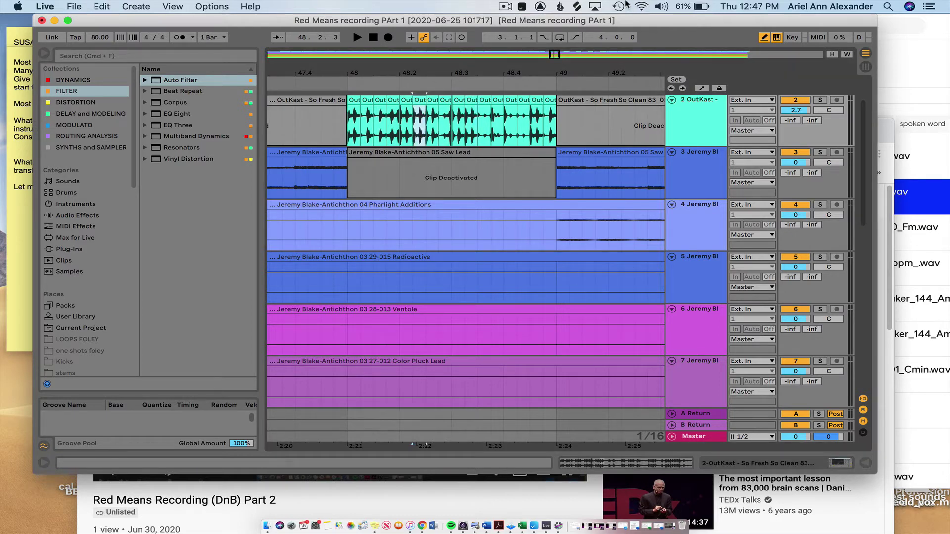
click(505, 8)
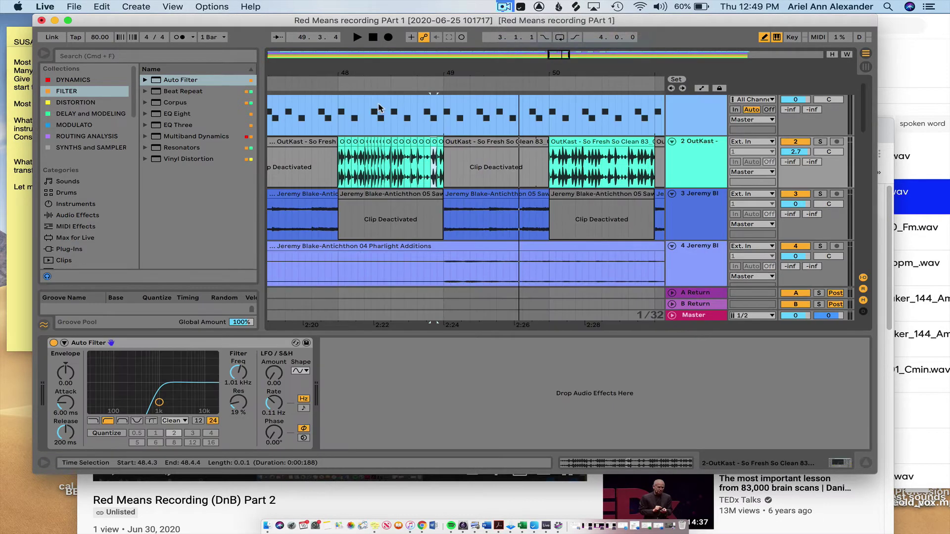
Step: Play the arrangement from just before bar 48 into bar 49 to audition the chopped OutKast slices
drag(346, 70, 334, 116)
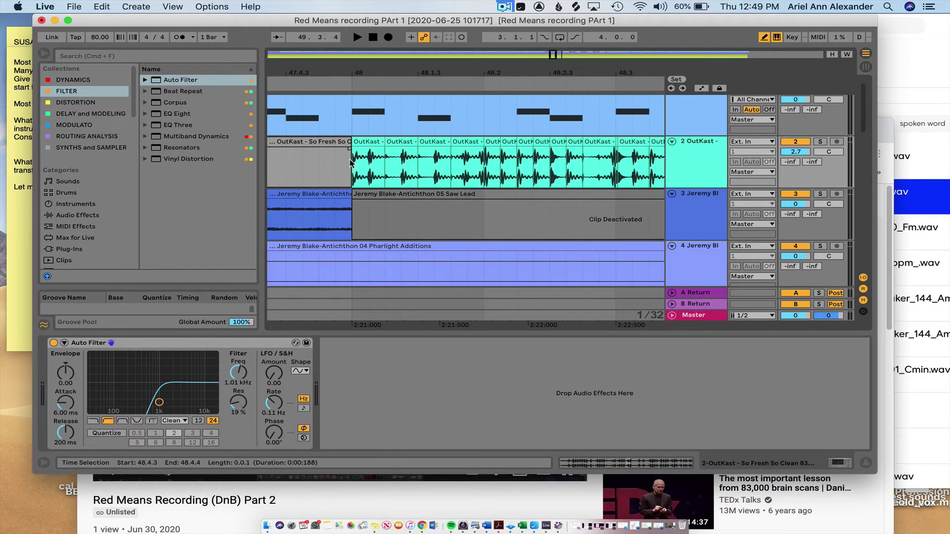
scroll(350, 167, right, 2)
scroll(350, 167, up, 1)
scroll(349, 167, down, 3)
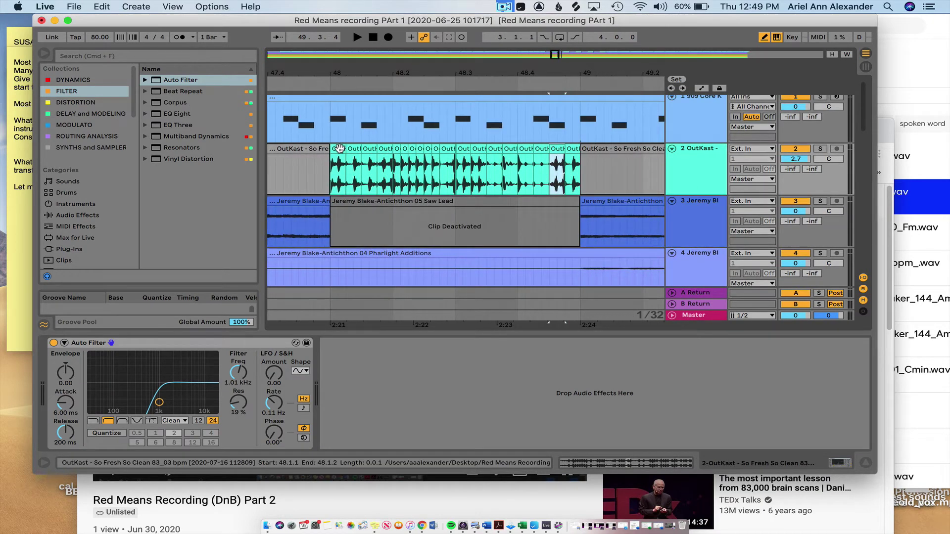
scroll(340, 148, up, 3)
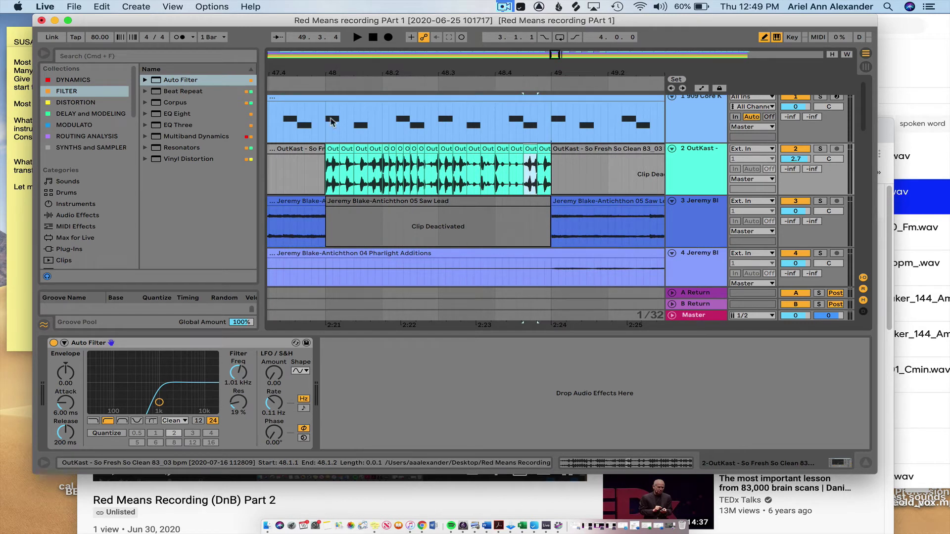
click(275, 83)
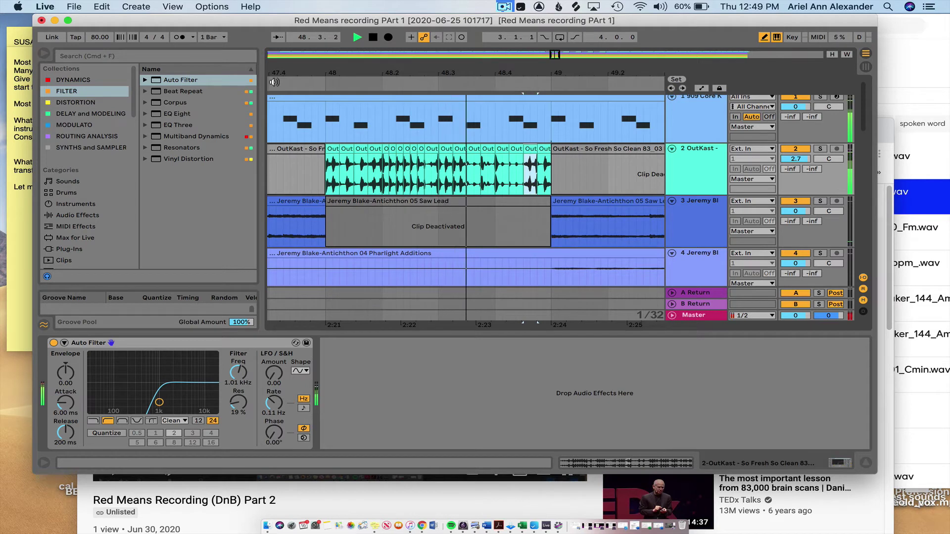
key(space)
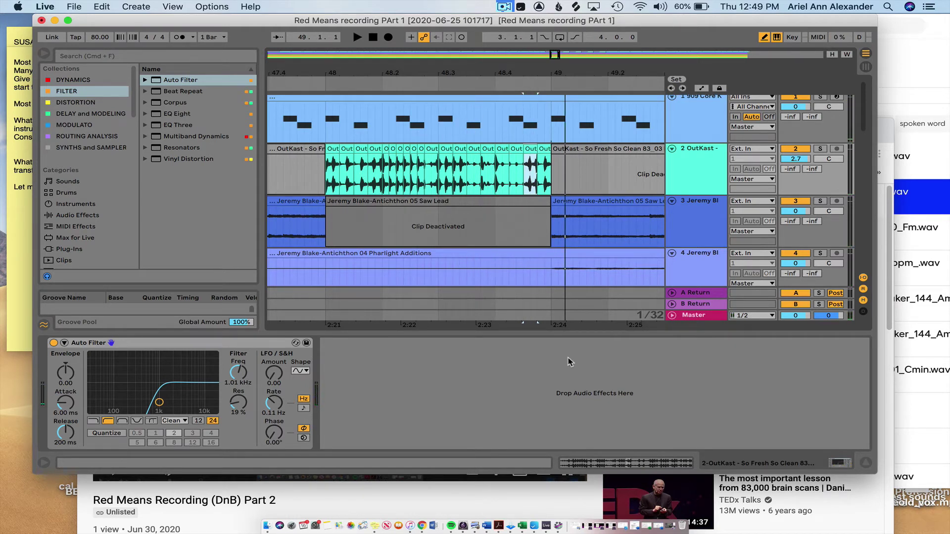
Step: Hide the device view and widen the arrangement view to cover about bars 45 to 56
click(864, 465)
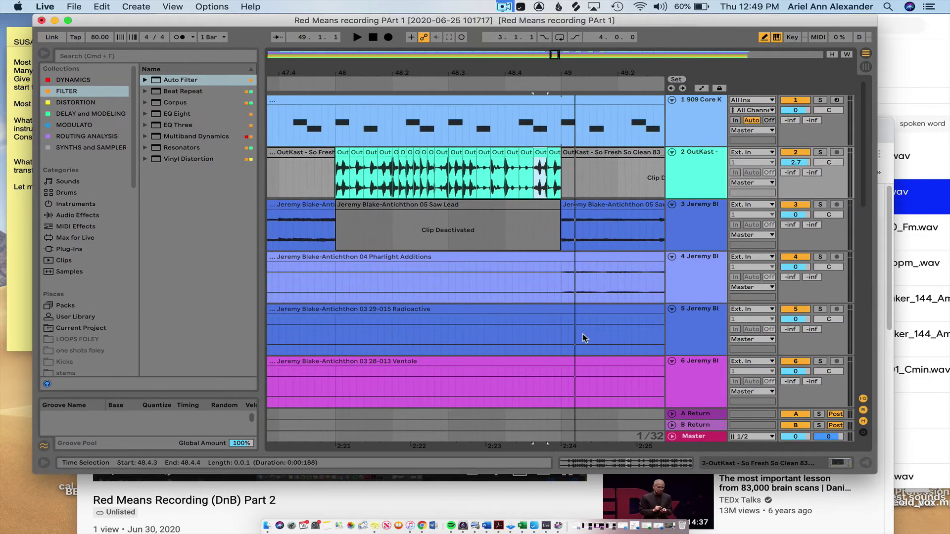
key(minus)
key(minus)
key(minus)
key(minus)
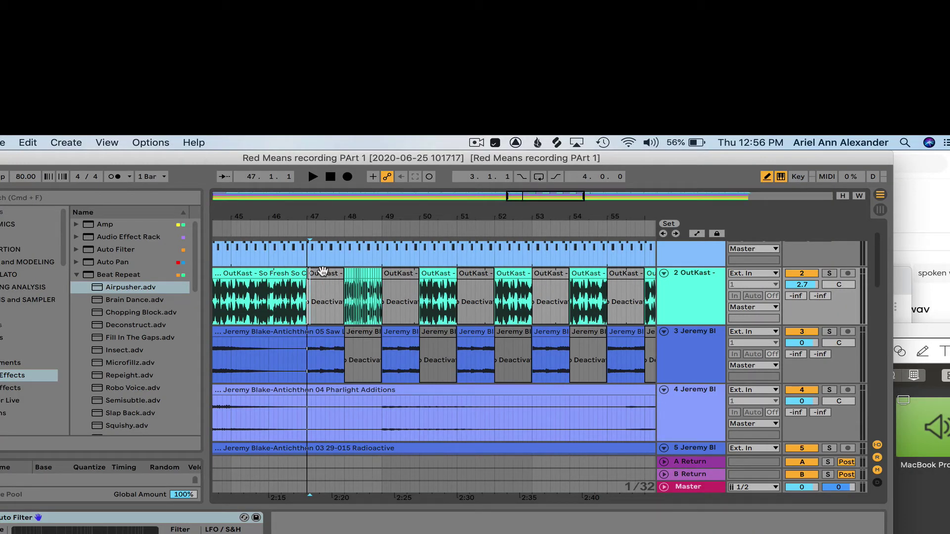
scroll(322, 277, right, 1)
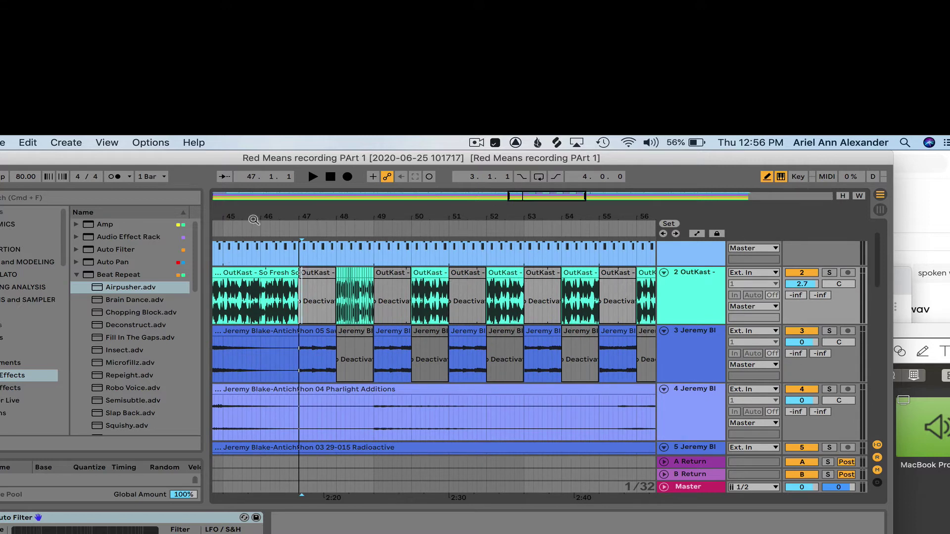
click(76, 275)
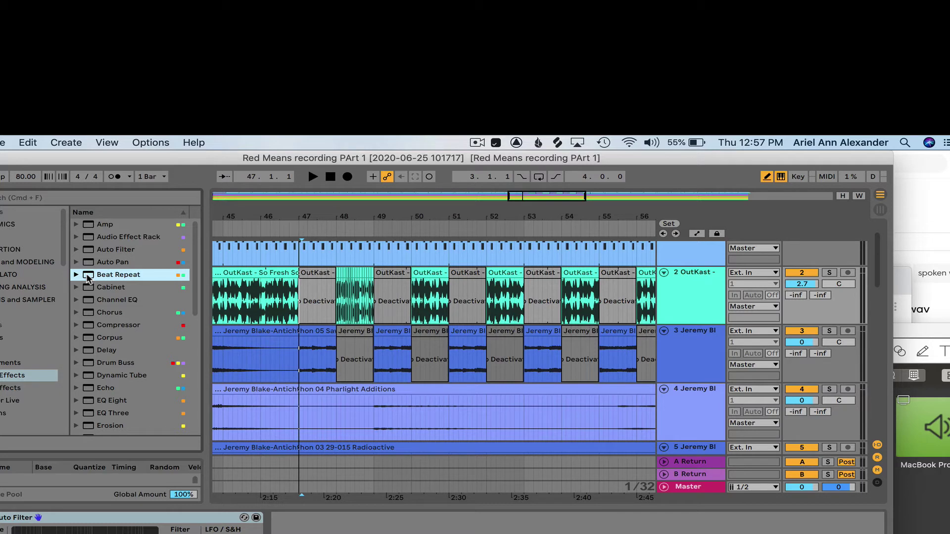
drag(87, 278, 307, 521)
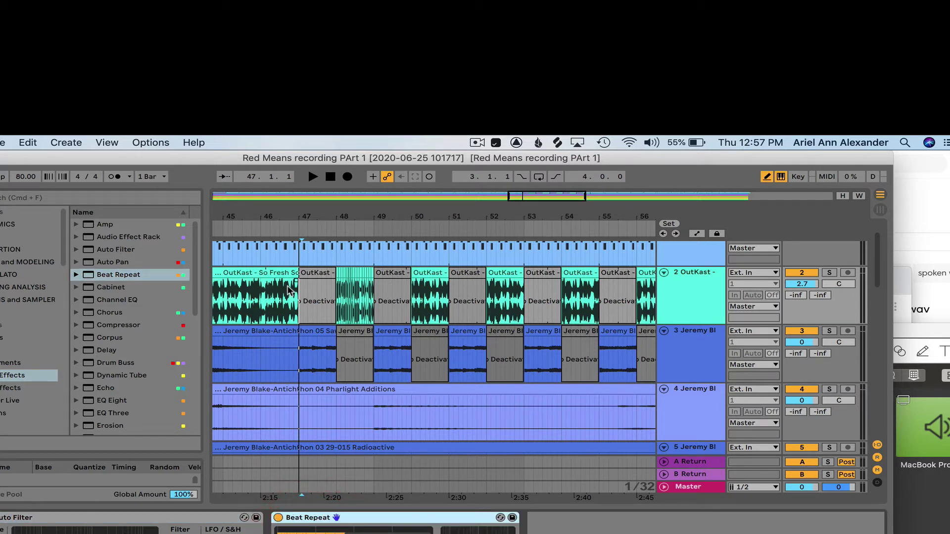
click(372, 518)
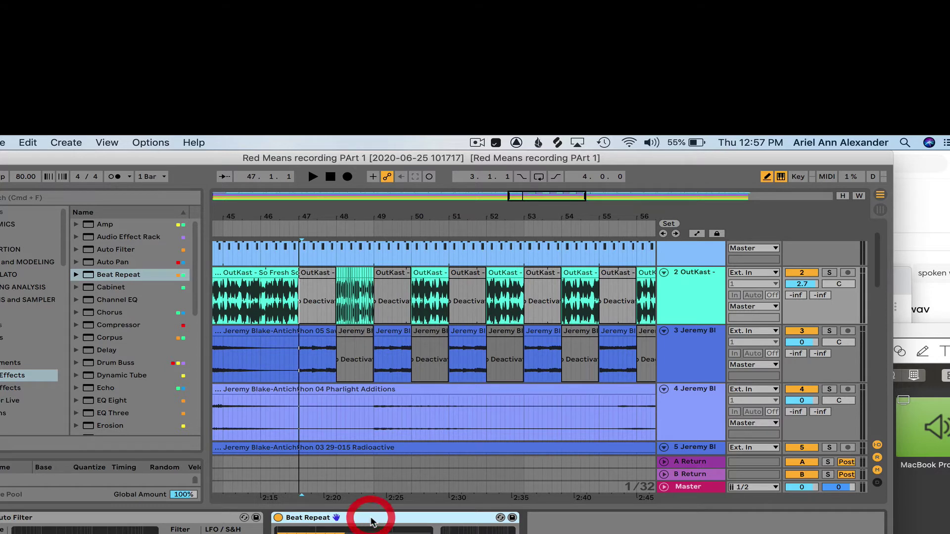
key(Delete)
Step: Load Beat Repeat's Microfillz preset onto the OutKast track after the Auto Filter
click(77, 275)
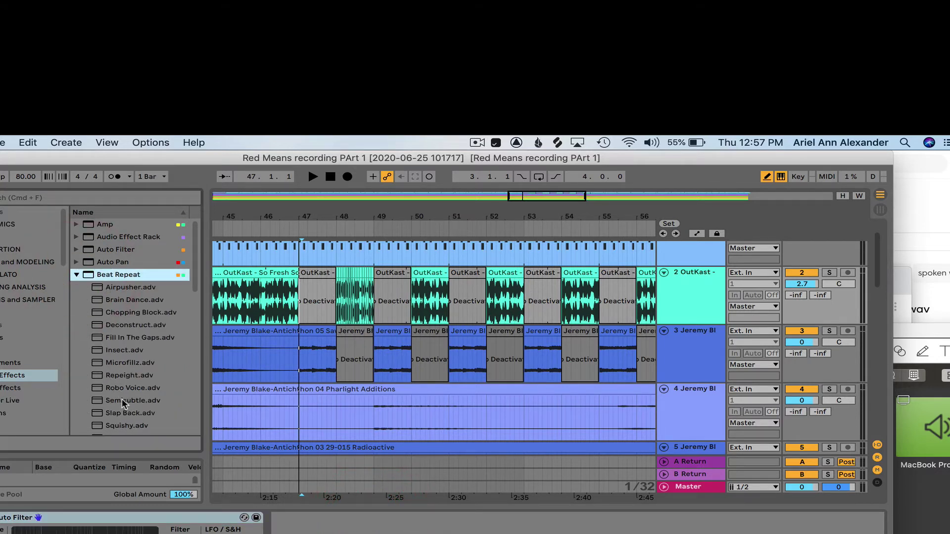
click(116, 364)
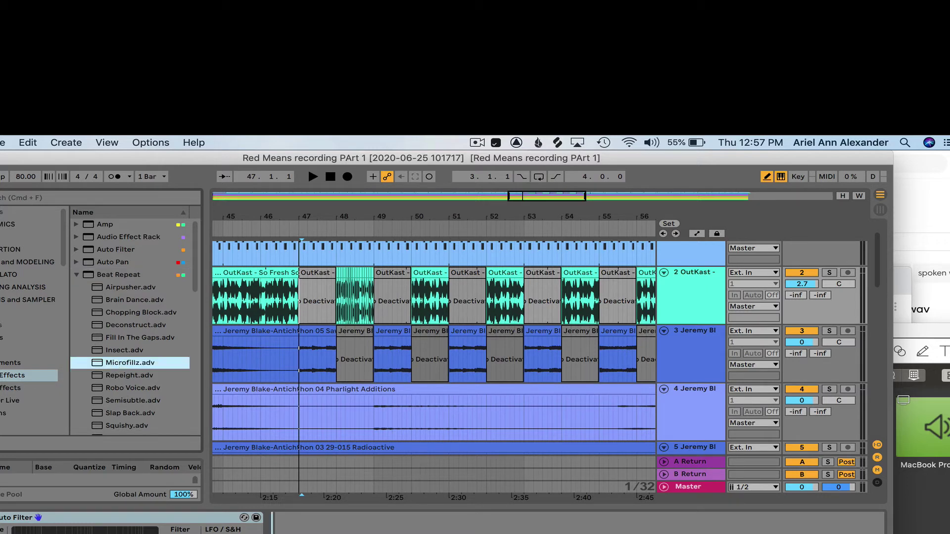
key(Return)
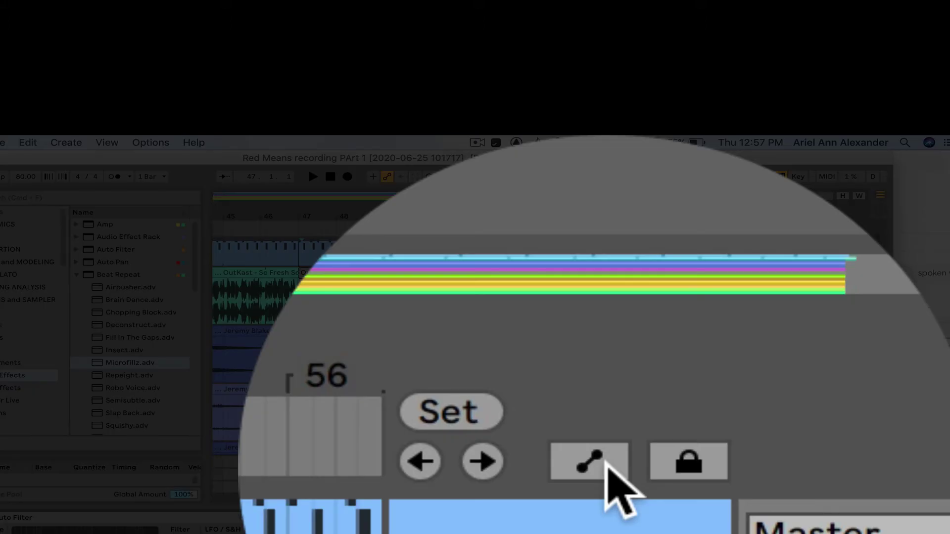
Step: Show automation in the arrangement and choose Microfillz's Device On parameter for the OutKast track
click(699, 234)
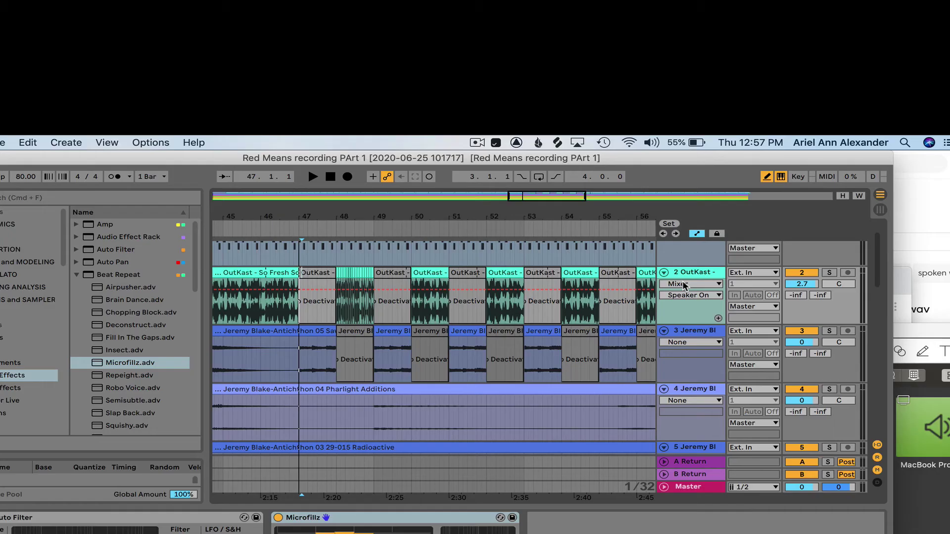
click(685, 284)
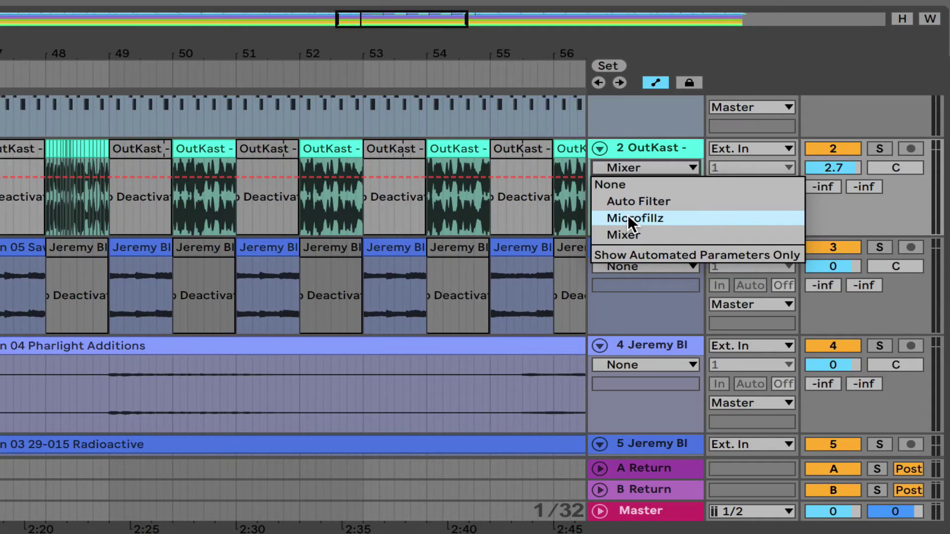
click(628, 218)
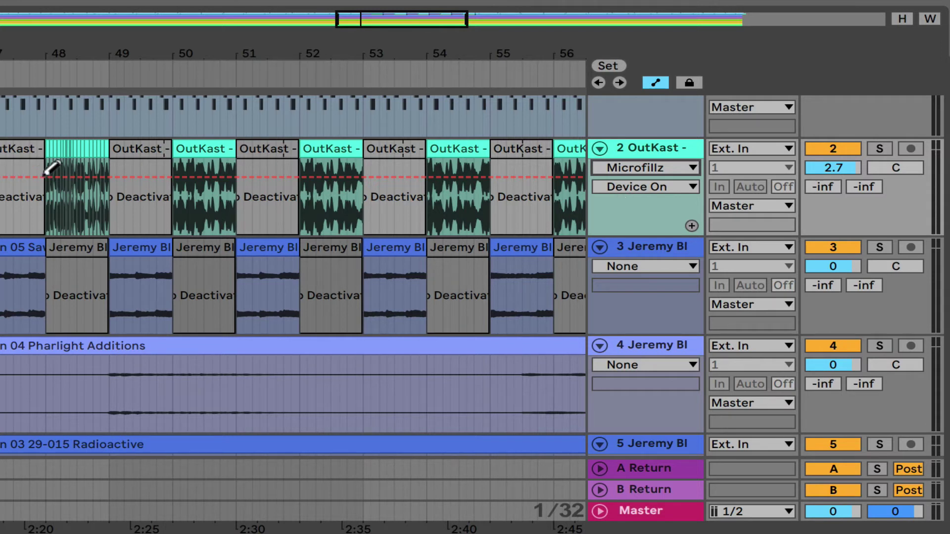
Step: Automate Microfillz on the OutKast track to switch on just before bar 48 and off at about bar 49
click(26, 177)
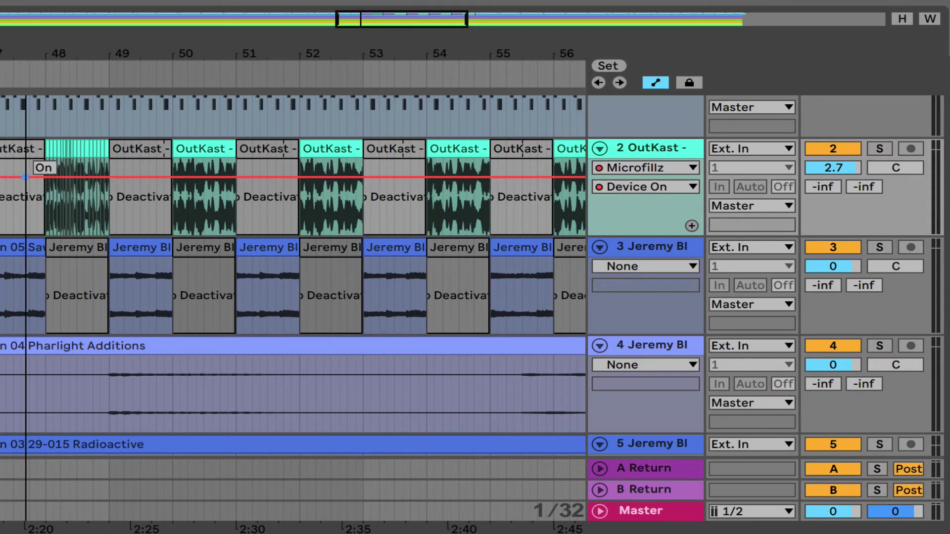
mouse_move(26, 177)
mouse_down()
mouse_move(25, 215)
mouse_move(40, 217)
mouse_move(40, 177)
mouse_up()
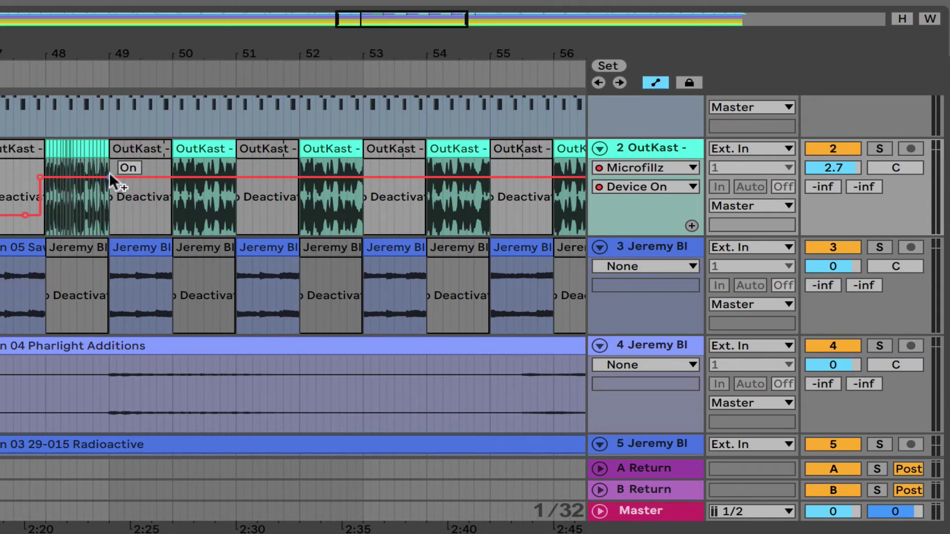
drag(110, 176, 113, 215)
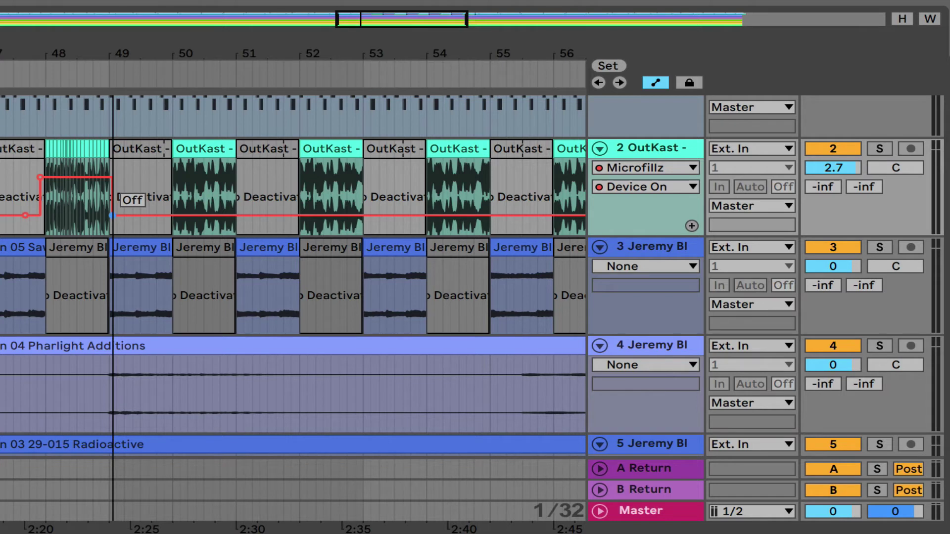
click(113, 215)
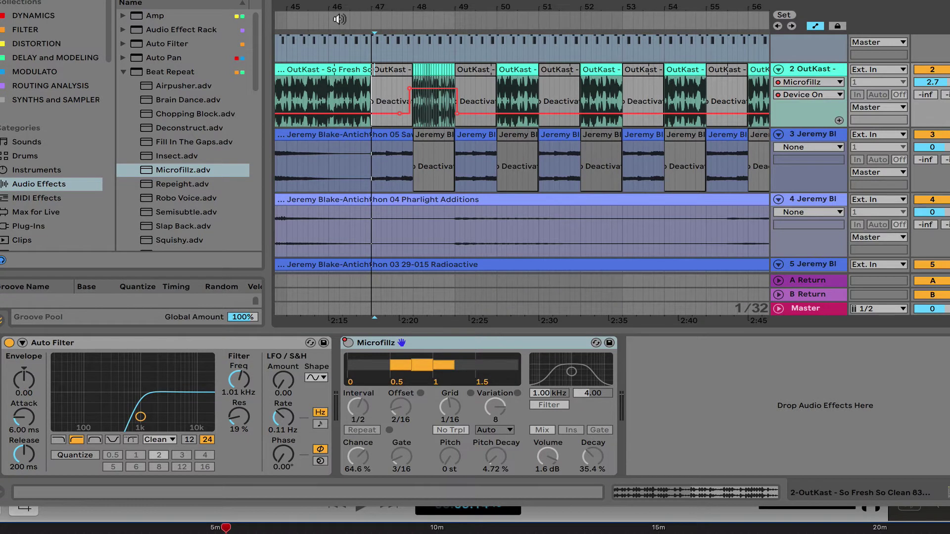
Step: Play the arrangement from about bar 46 to check Microfillz switching on and off around bar 48
click(339, 17)
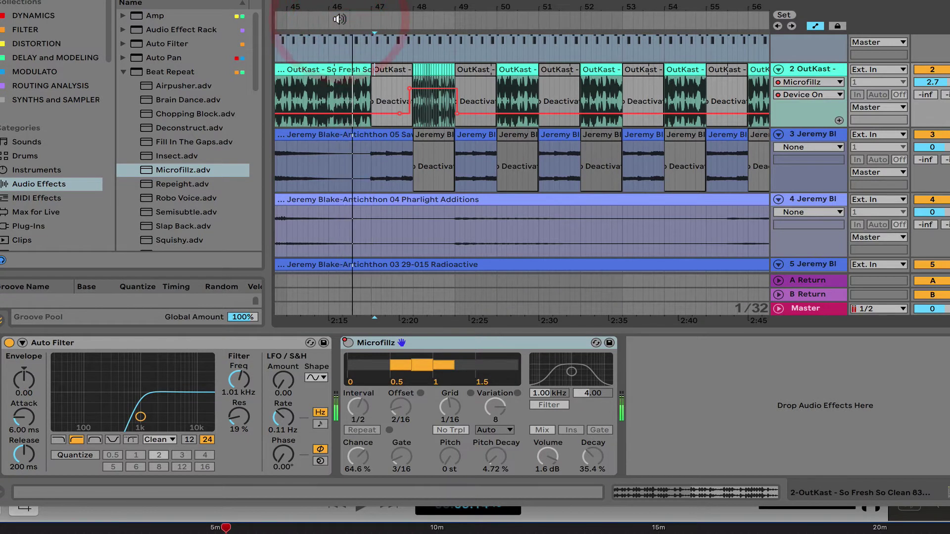
click(348, 342)
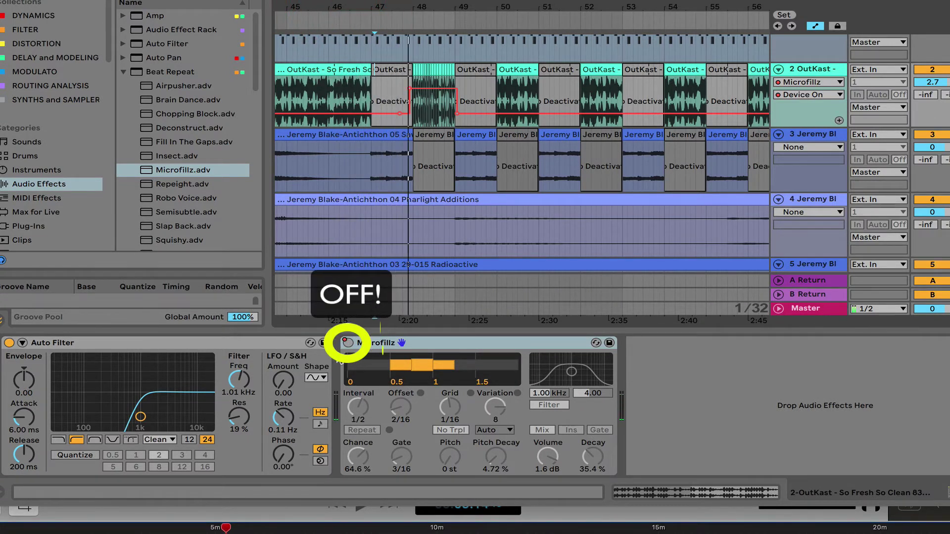
click(348, 343)
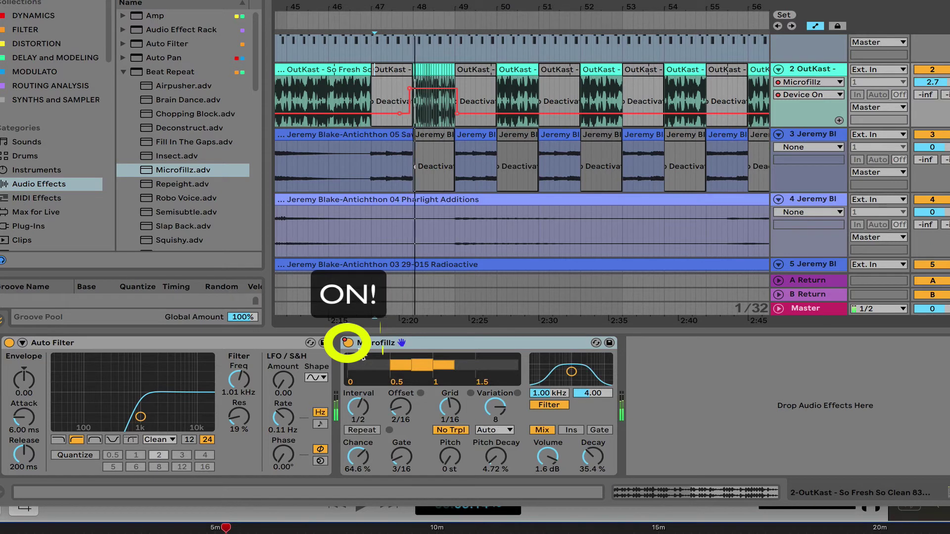
click(348, 343)
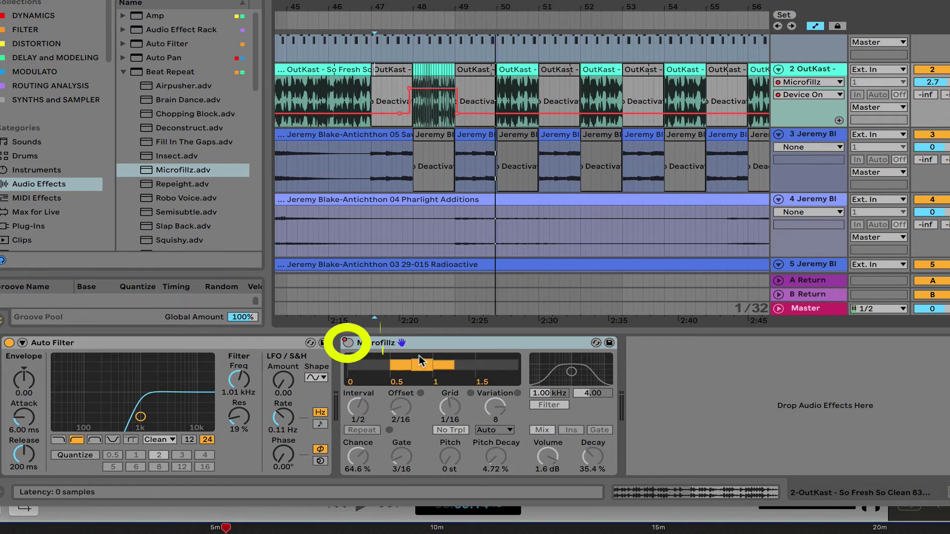
click(435, 343)
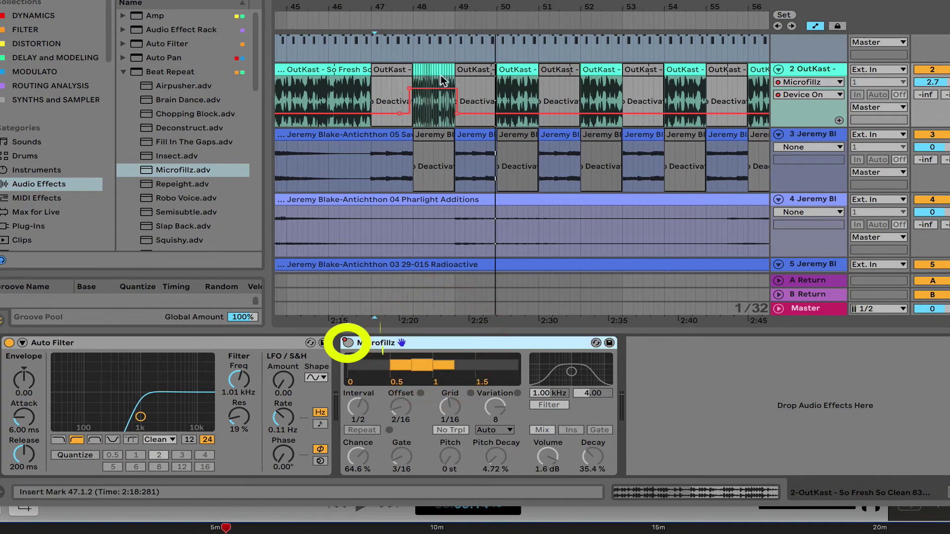
Step: Load the Flanger's Subotnics preset onto the OutKast track after Microfillz
click(124, 72)
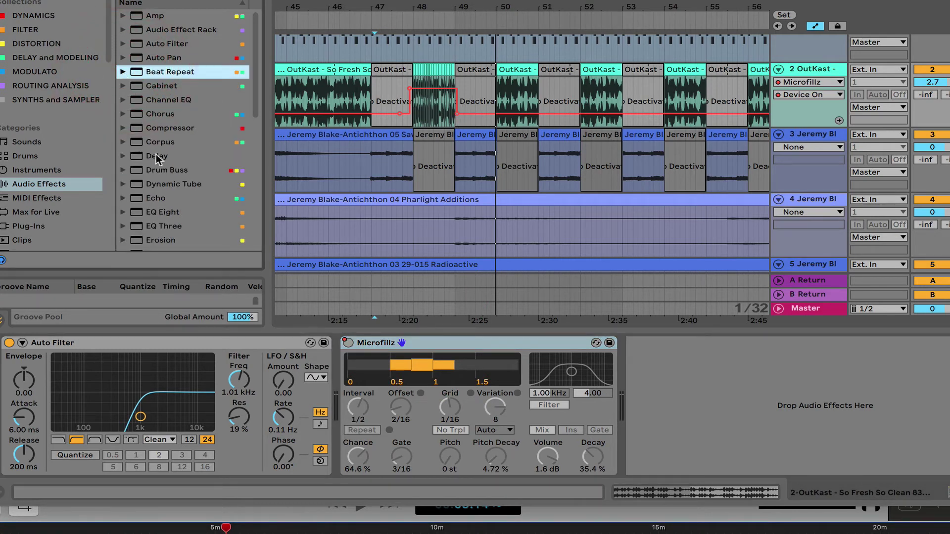
scroll(156, 155, down, 4)
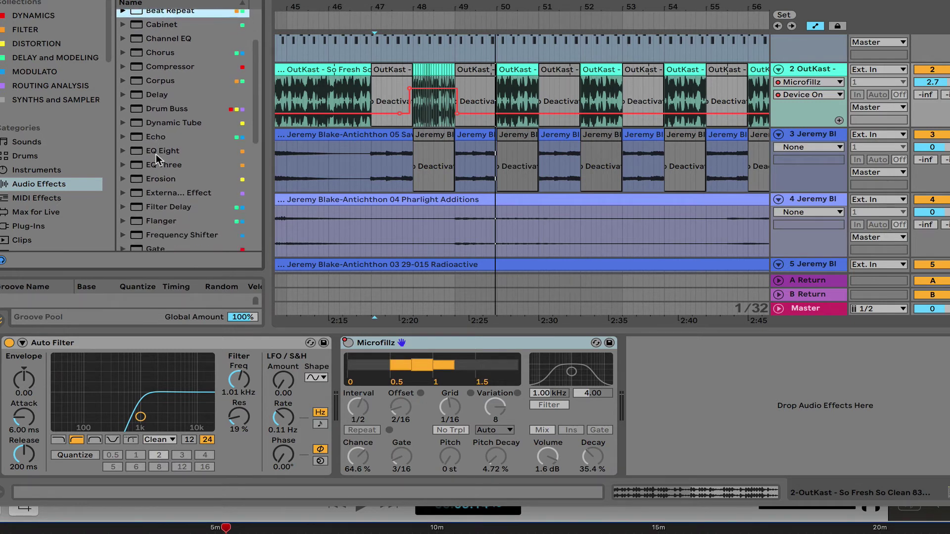
scroll(155, 173, down, 3)
click(124, 177)
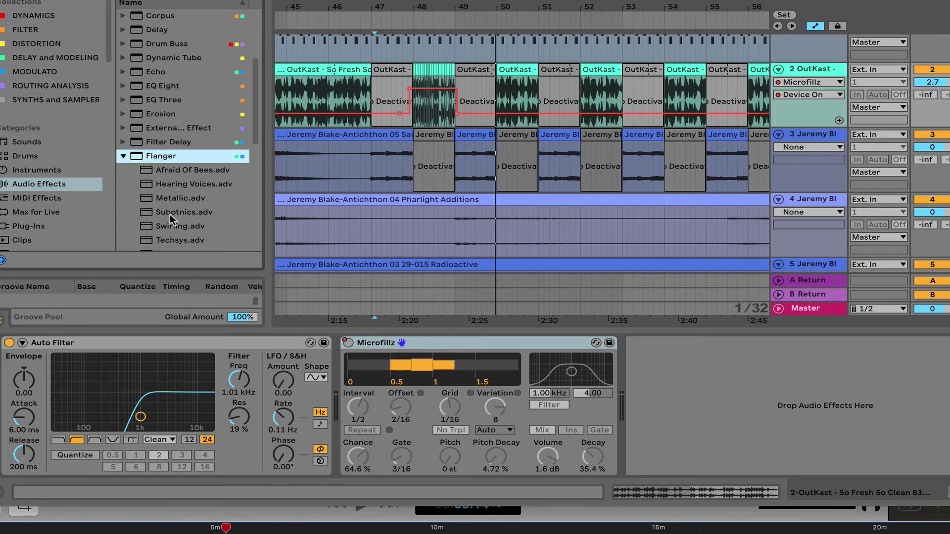
drag(170, 214, 646, 351)
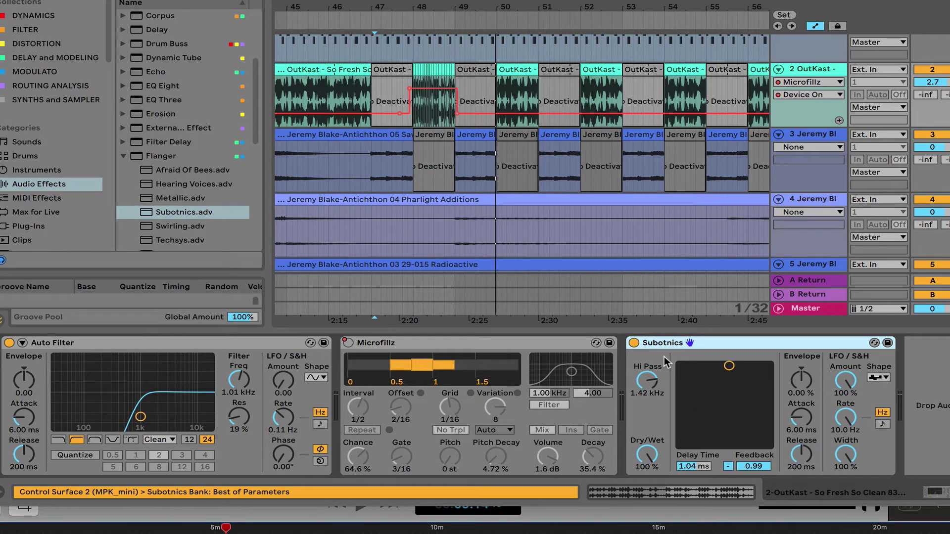
Step: Automate Subotnics' Device On parameter on the OutKast track so the effect is active only during bar 50
click(805, 83)
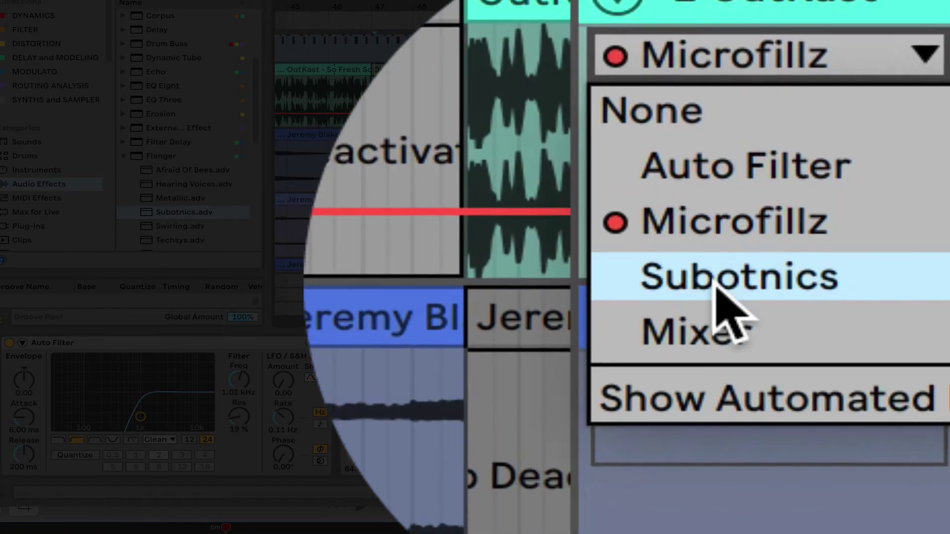
click(718, 290)
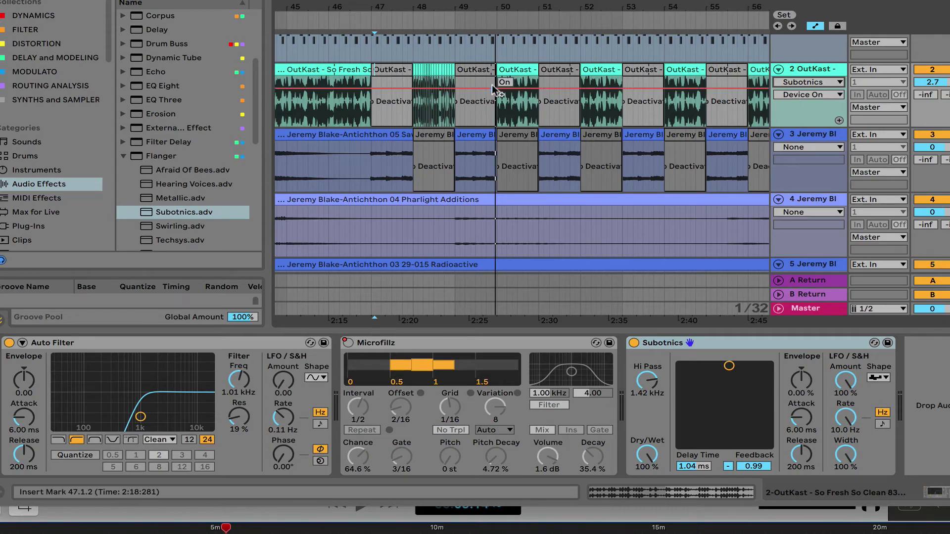
mouse_move(497, 88)
mouse_down()
mouse_move(497, 113)
mouse_move(503, 88)
mouse_up()
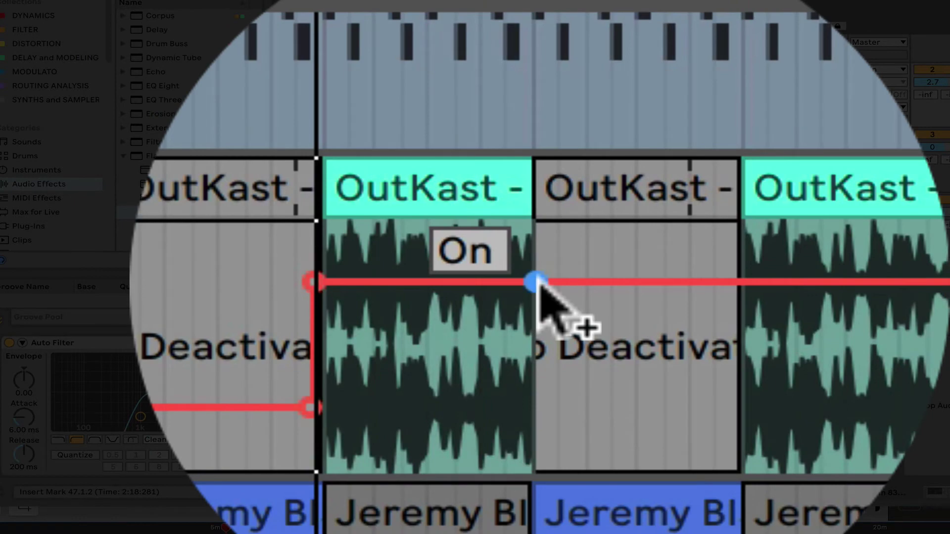
drag(538, 88, 538, 113)
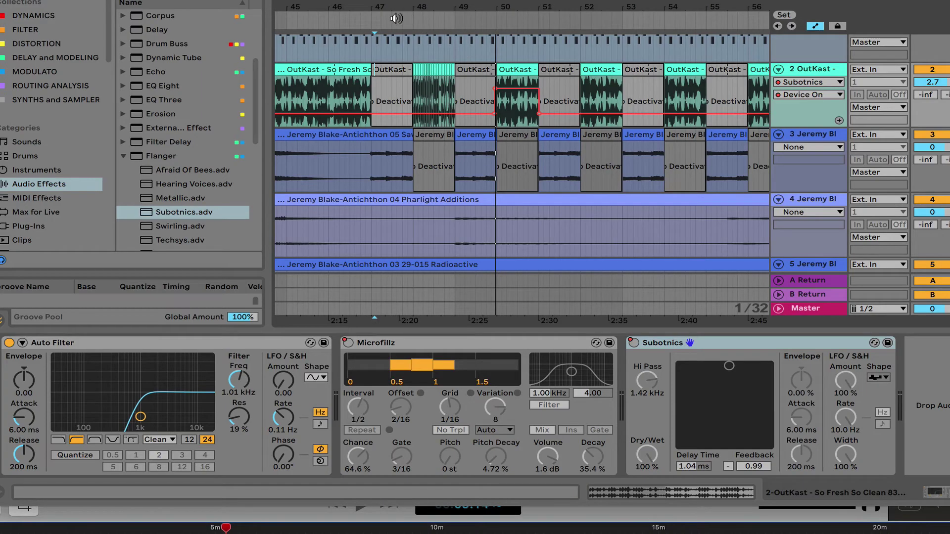
Step: Play the arrangement from about bar 47 to check the Microfillz effect in bar 48 and Subotnics in bar 50
click(396, 19)
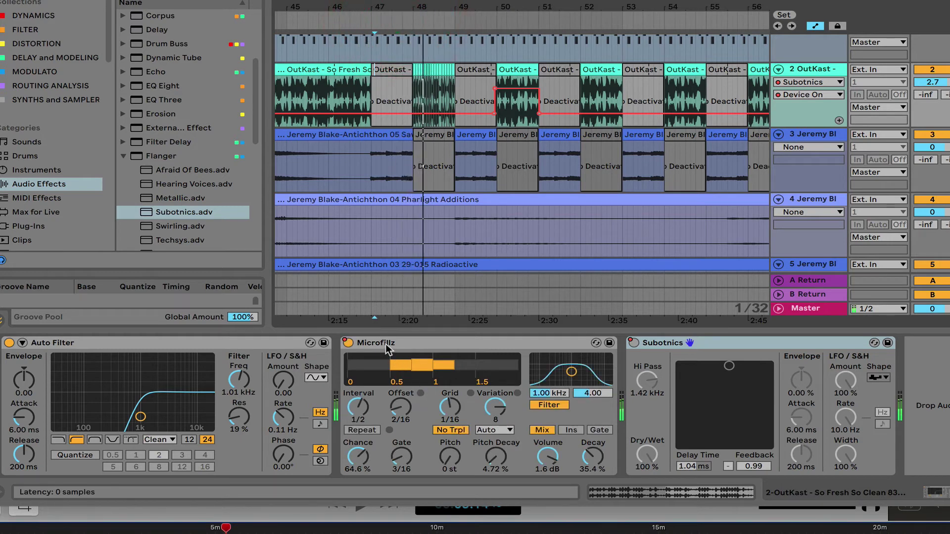
click(348, 342)
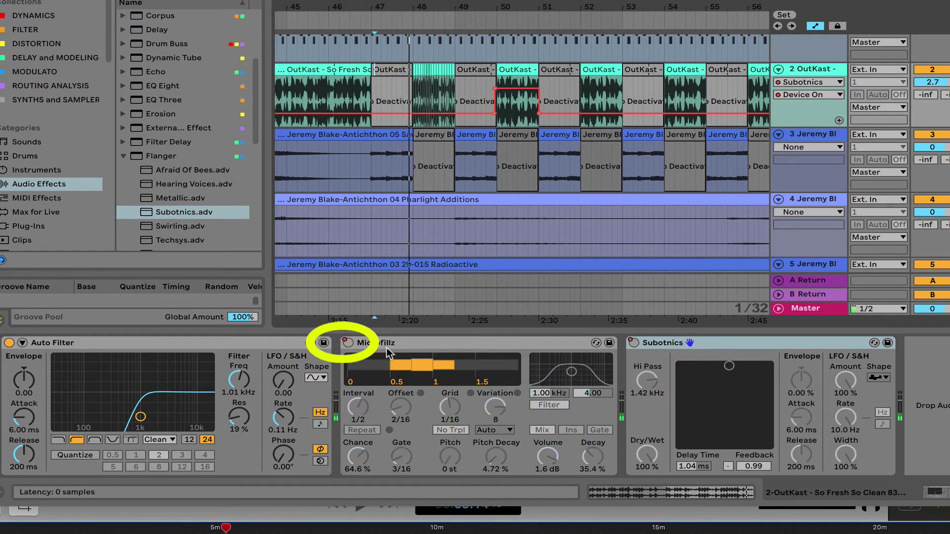
click(348, 343)
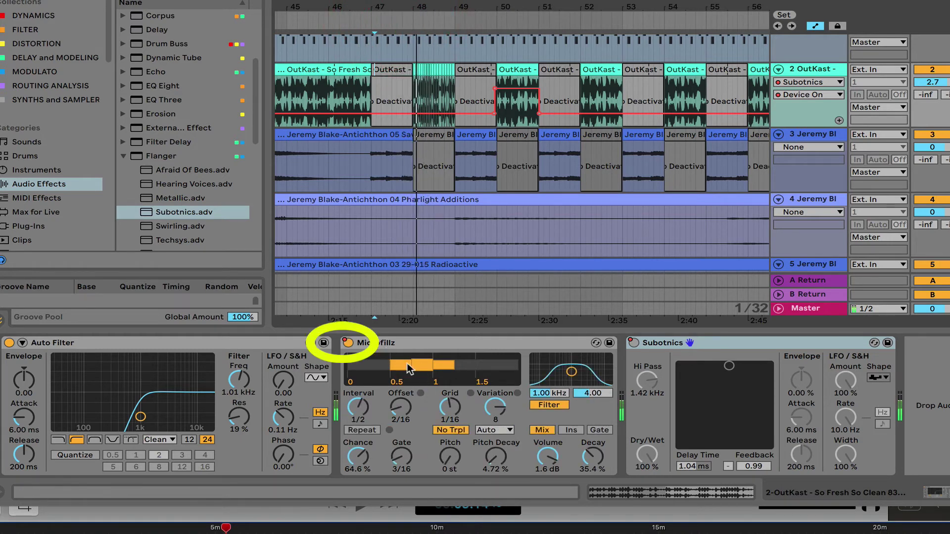
click(347, 343)
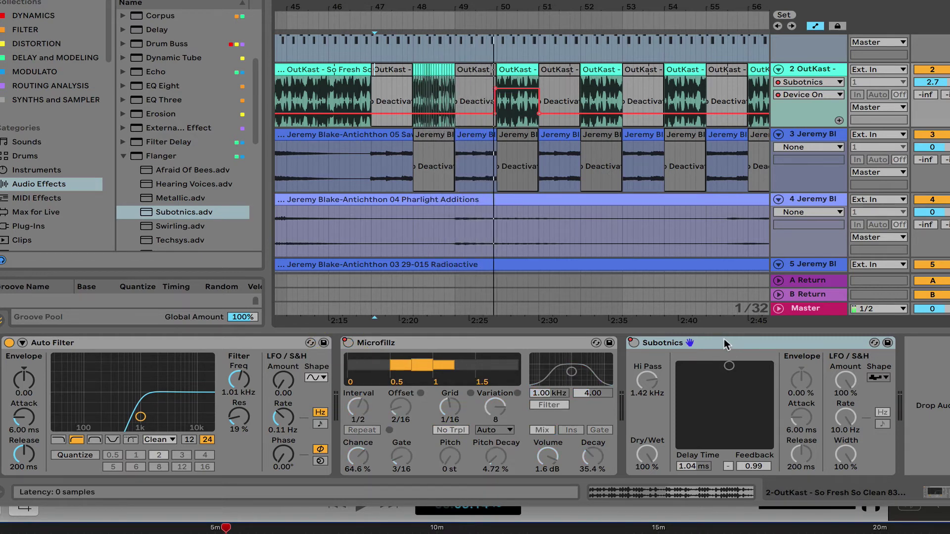
click(633, 342)
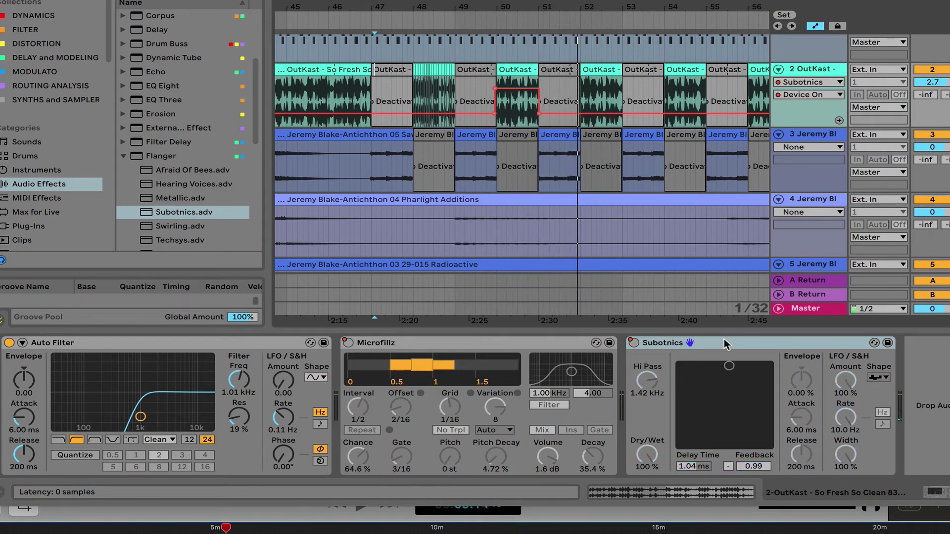
key(space)
Step: Load Redux's 12-bit Fidelity preset onto the OutKast track after Subotnics
scroll(535, 132, right, 3)
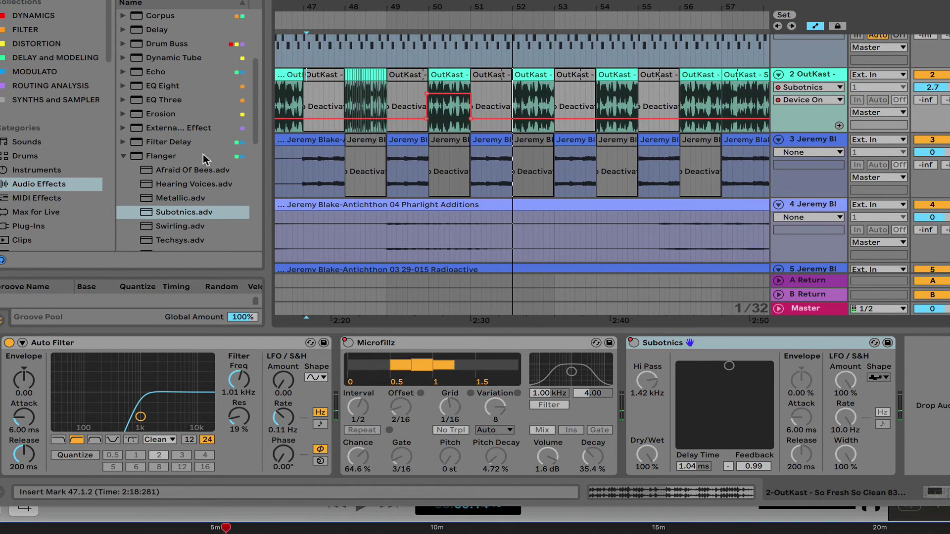
click(123, 155)
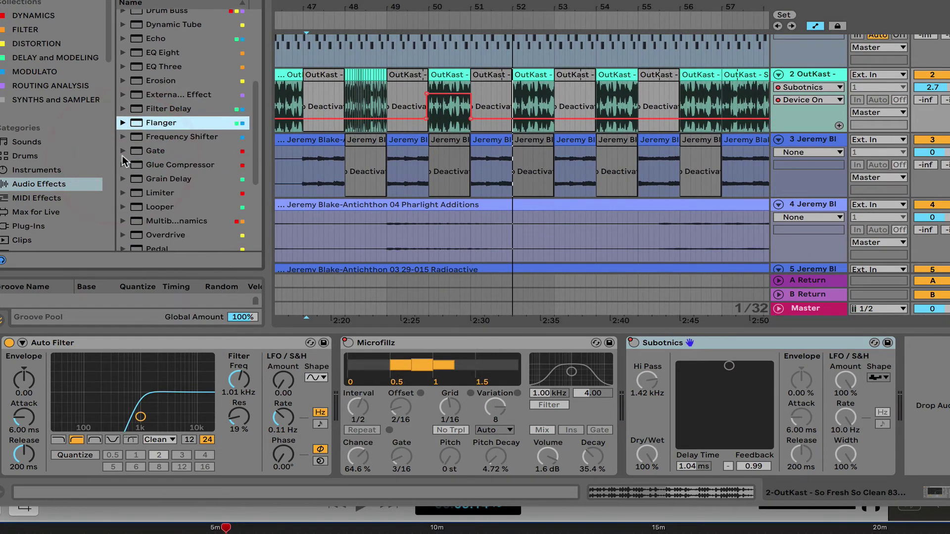
scroll(124, 173, down, 4)
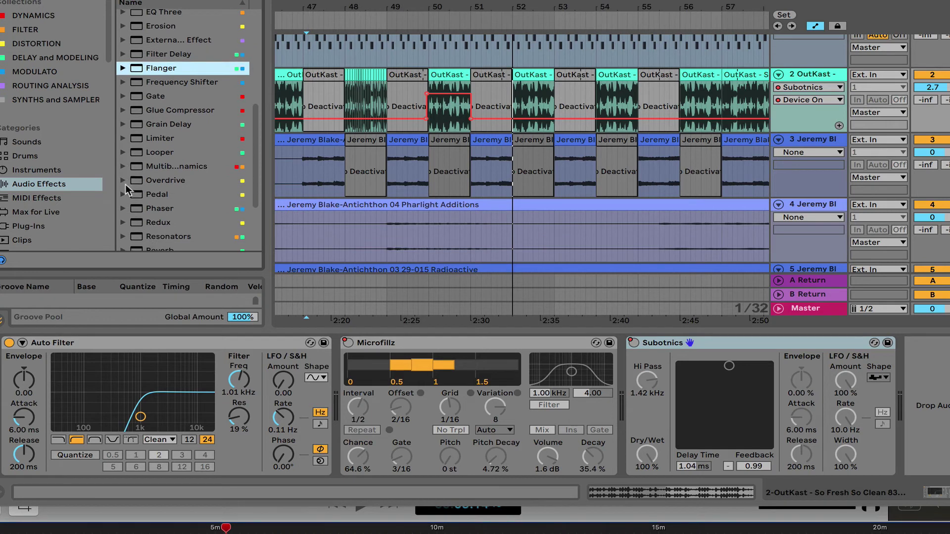
click(124, 223)
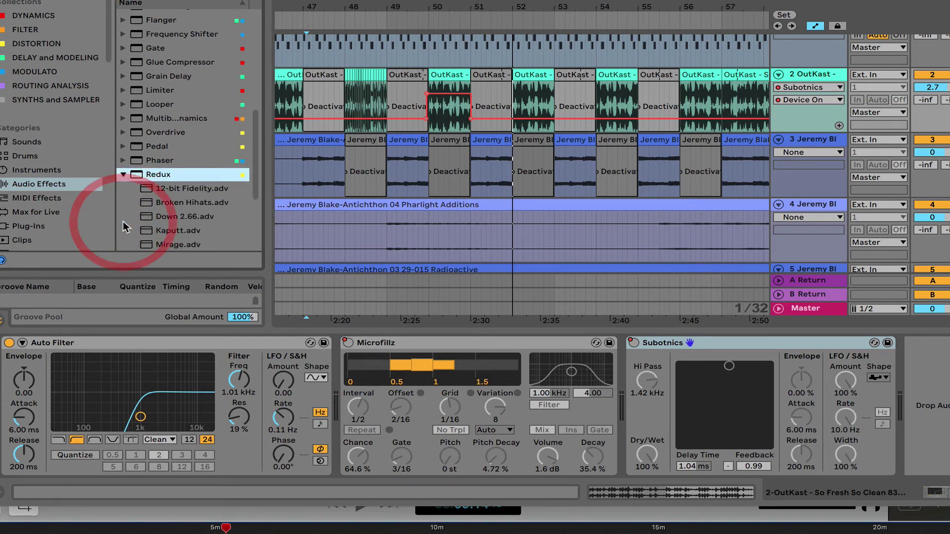
click(174, 190)
drag(174, 190, 781, 393)
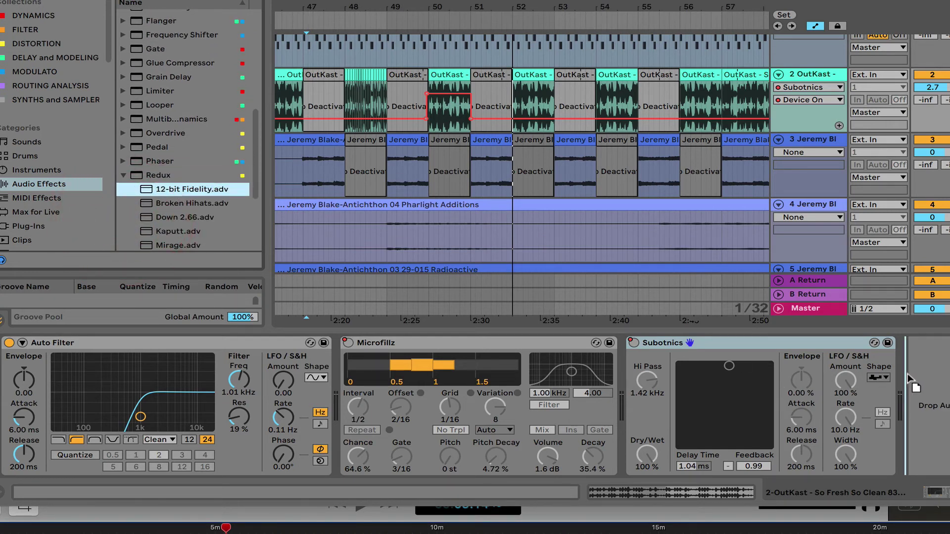
drag(910, 378, 912, 380)
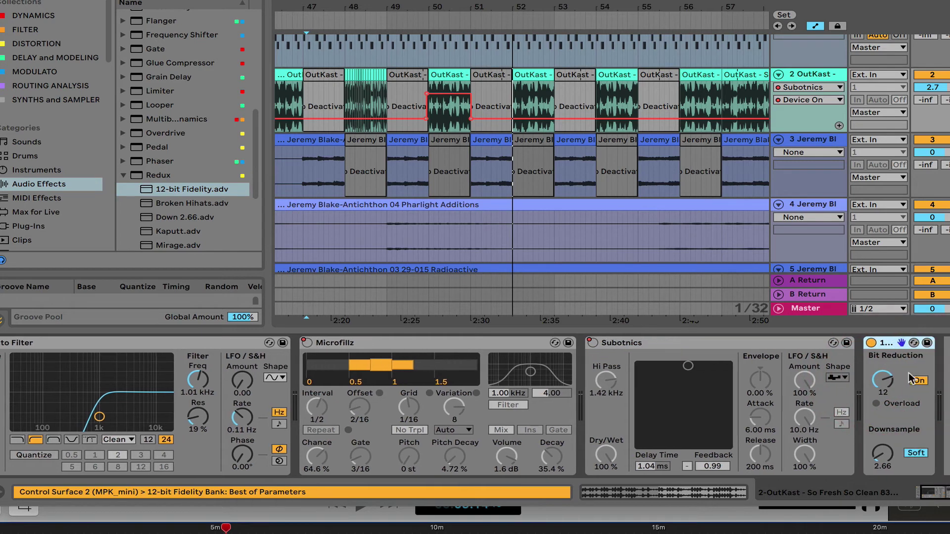
Step: Automate 12-bit Fidelity's Device On parameter on the OutKast track so the effect is active only during bar 52
click(814, 88)
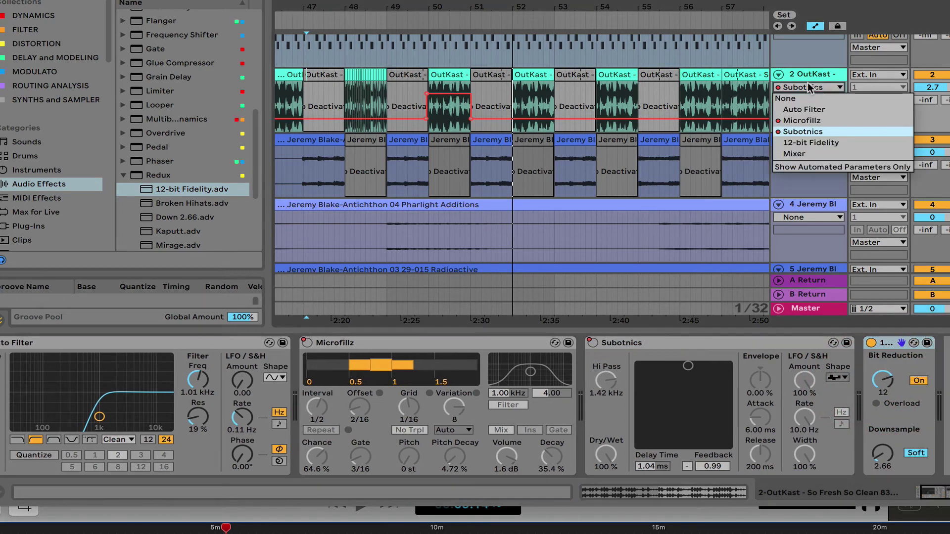
click(803, 143)
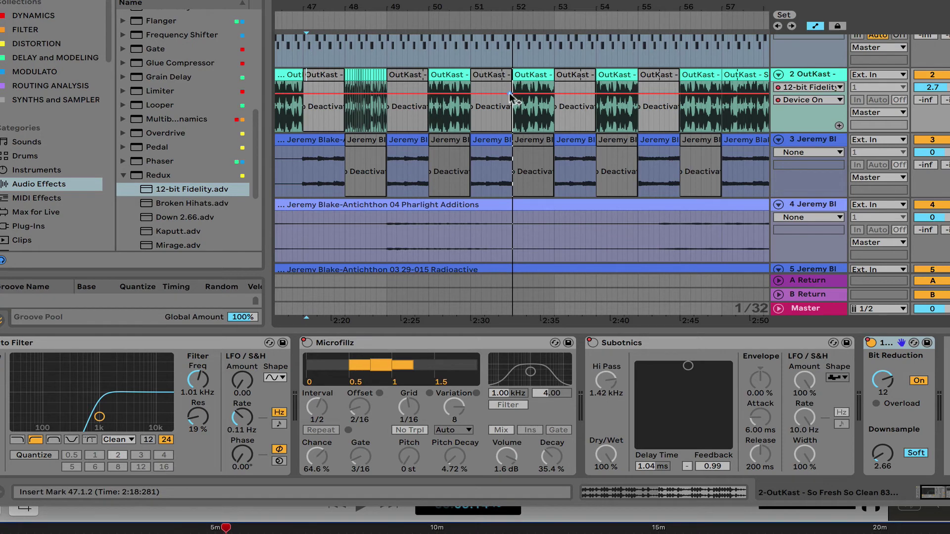
drag(511, 94, 511, 118)
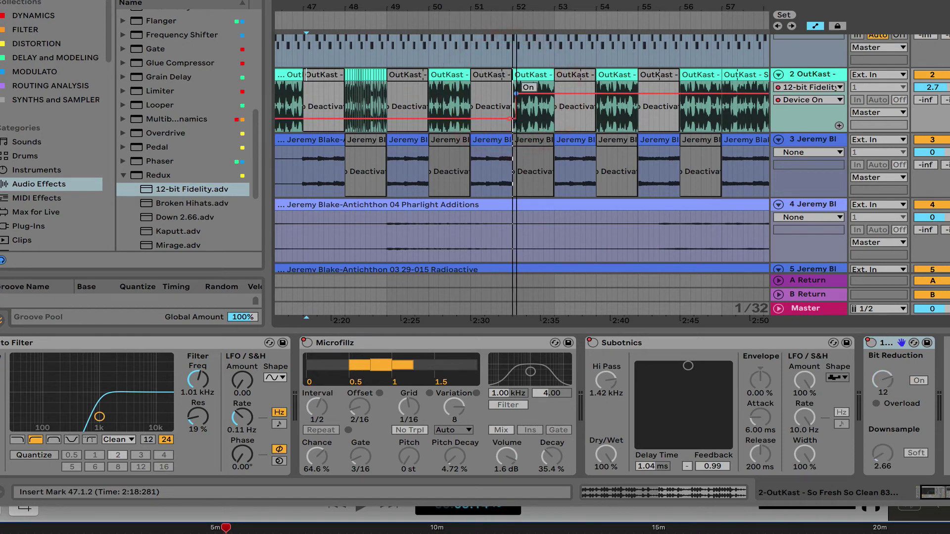
drag(515, 93, 557, 118)
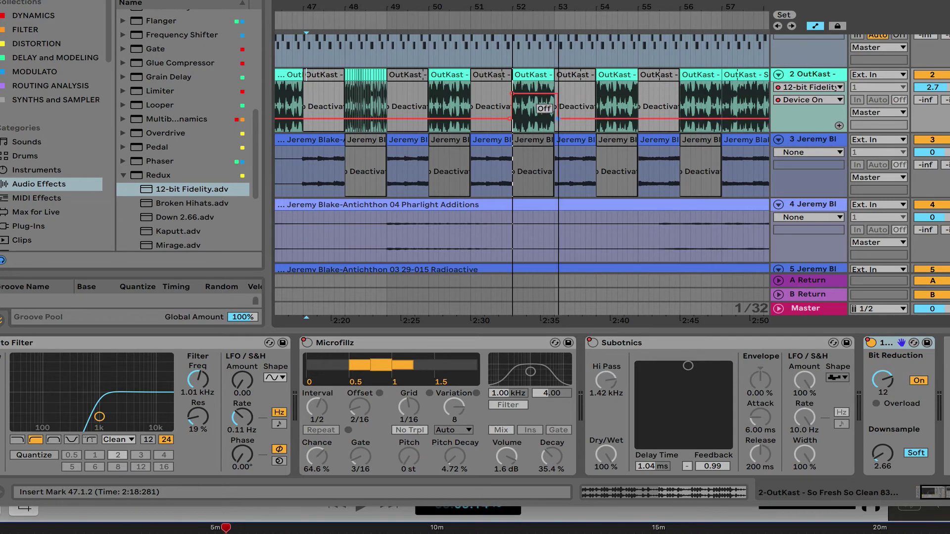
Step: Audition the OutKast segment at bar 52 and set 12-bit Fidelity's Downsample to 8.69
click(492, 15)
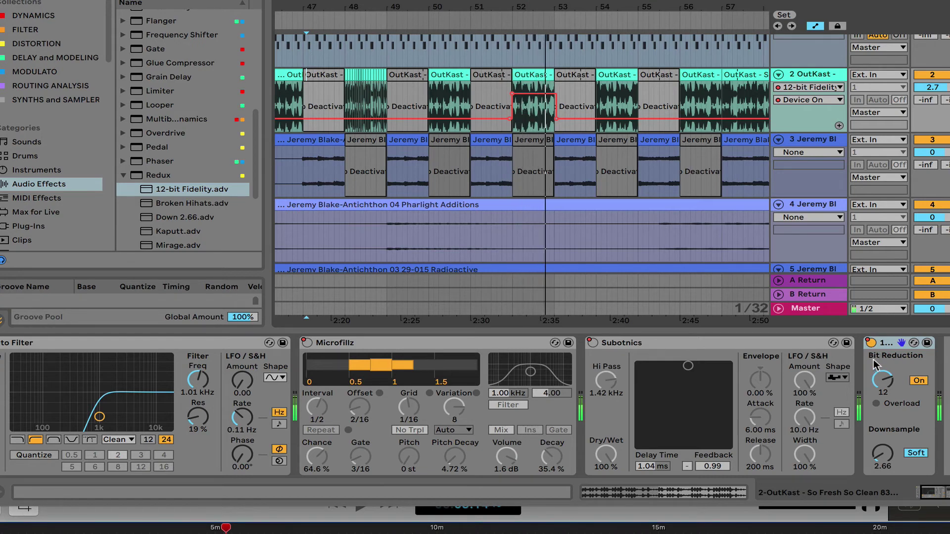
click(879, 462)
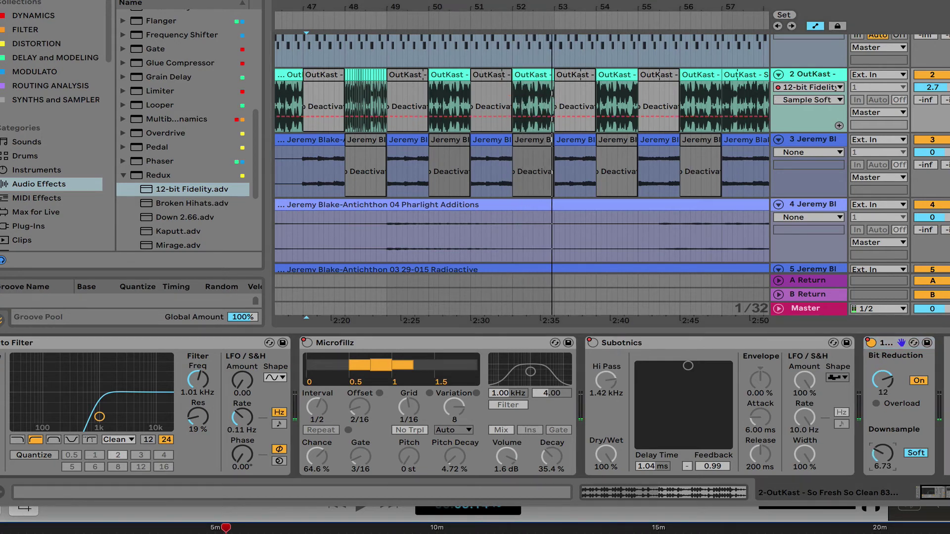
click(519, 15)
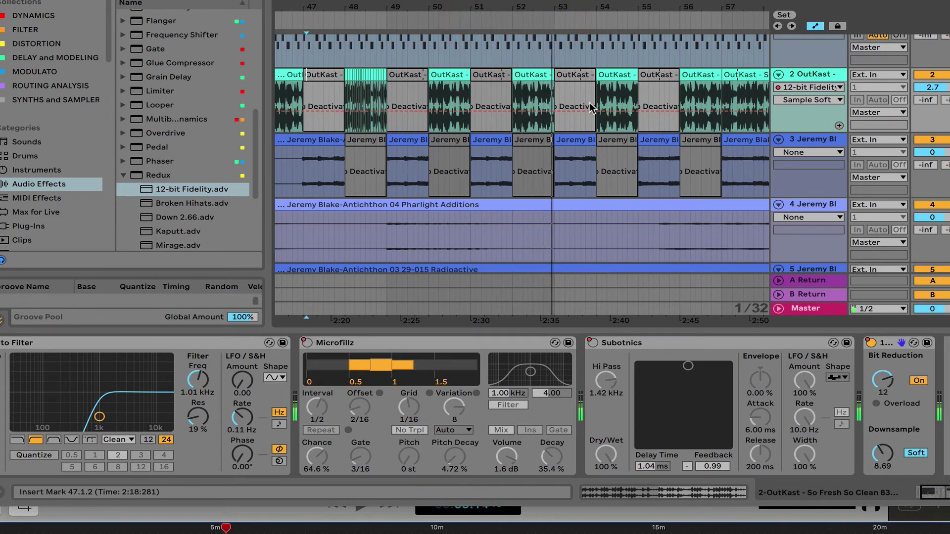
Step: Load the Vocoder's Noise Drums preset onto the OutKast track after 12-bit Fidelity
scroll(577, 111, right, 3)
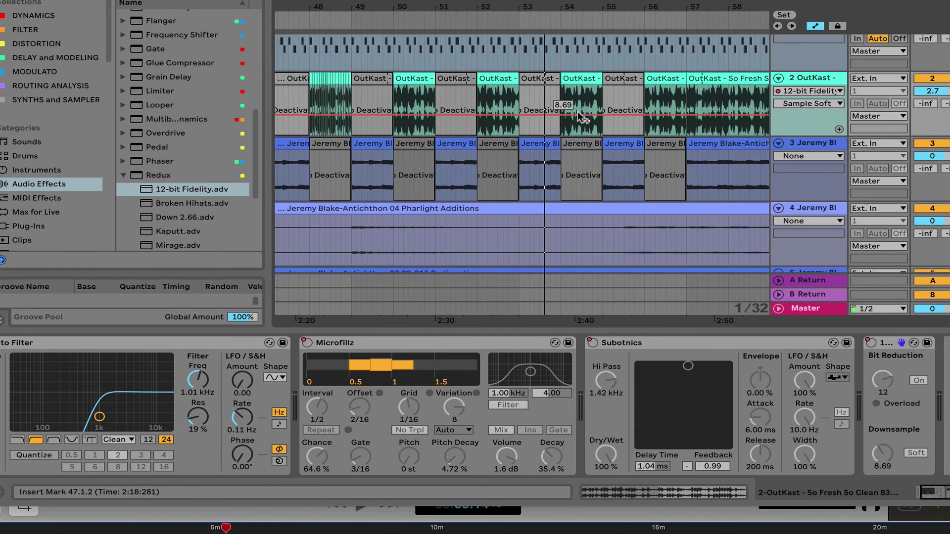
scroll(578, 112, down, 2)
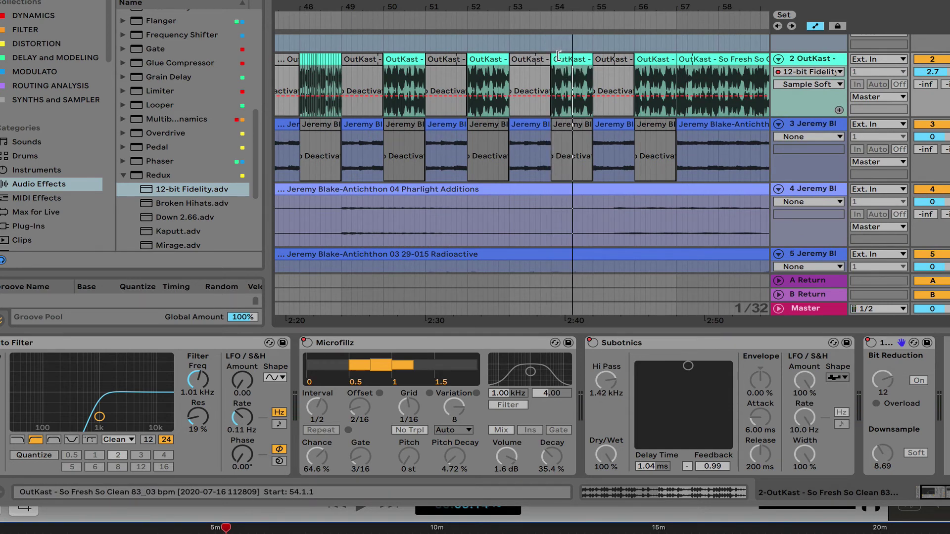
click(124, 175)
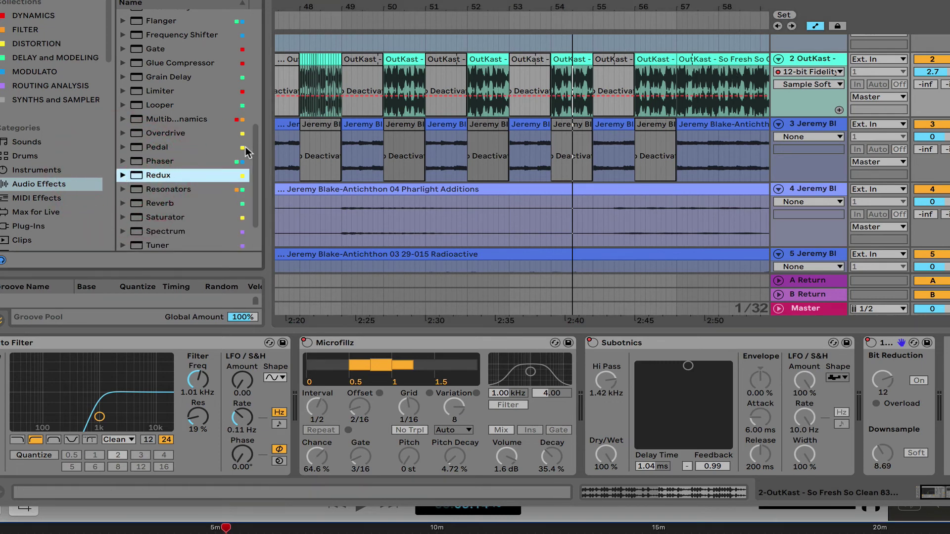
scroll(245, 147, down, 3)
click(133, 227)
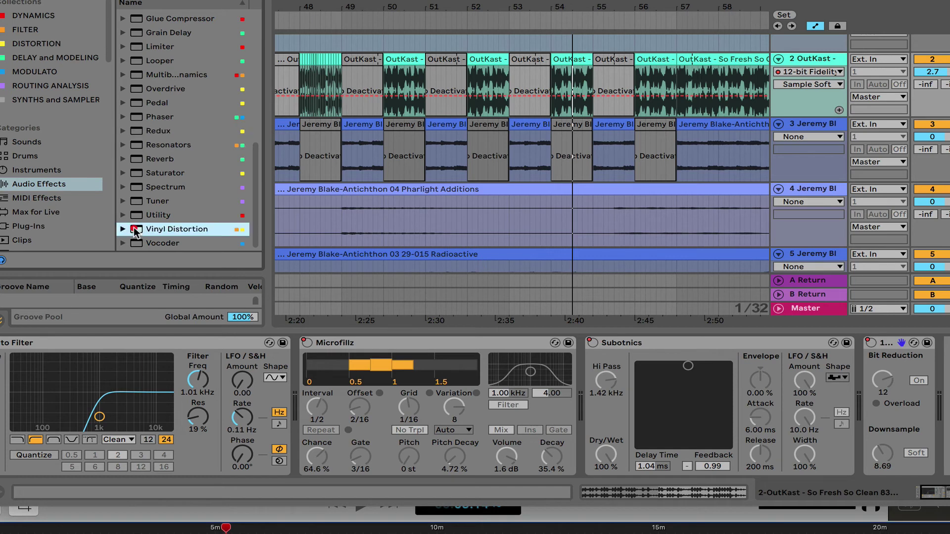
click(133, 237)
click(124, 242)
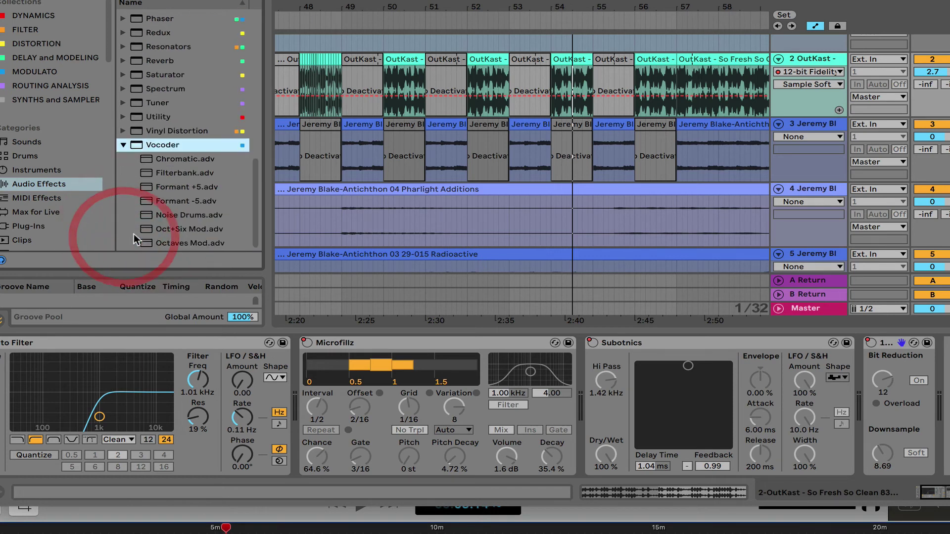
double_click(180, 212)
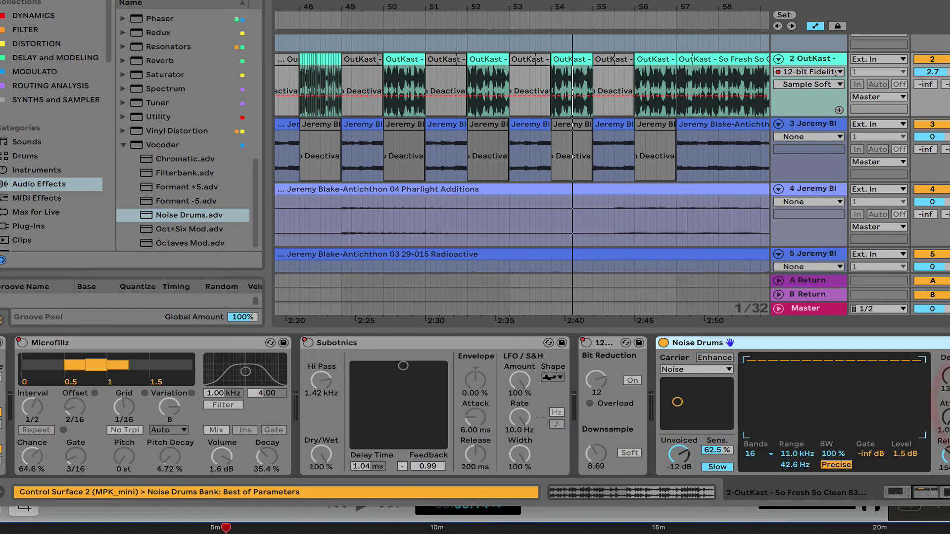
Step: Automate Noise Drums' Device On parameter to be active during bar 54 of the OutKast track, and audition it from about bar 53
click(570, 59)
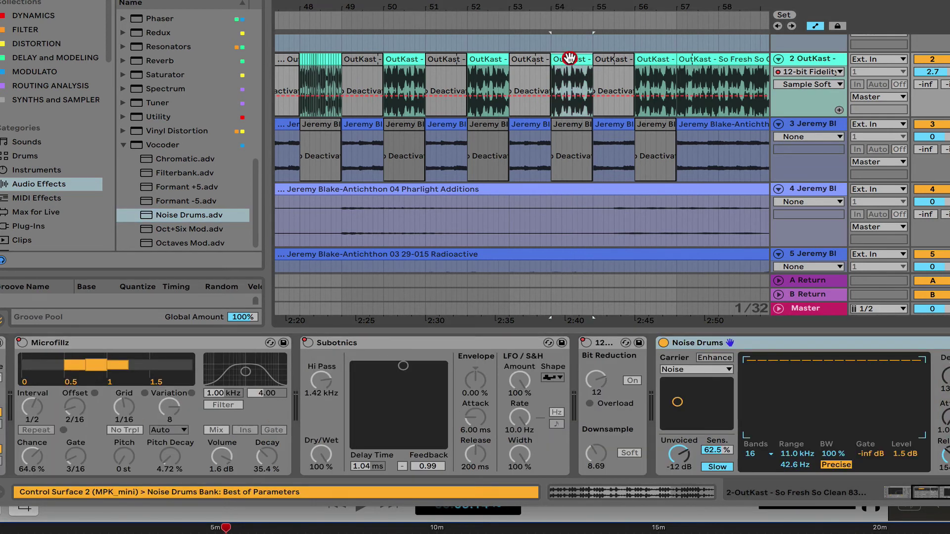
click(793, 72)
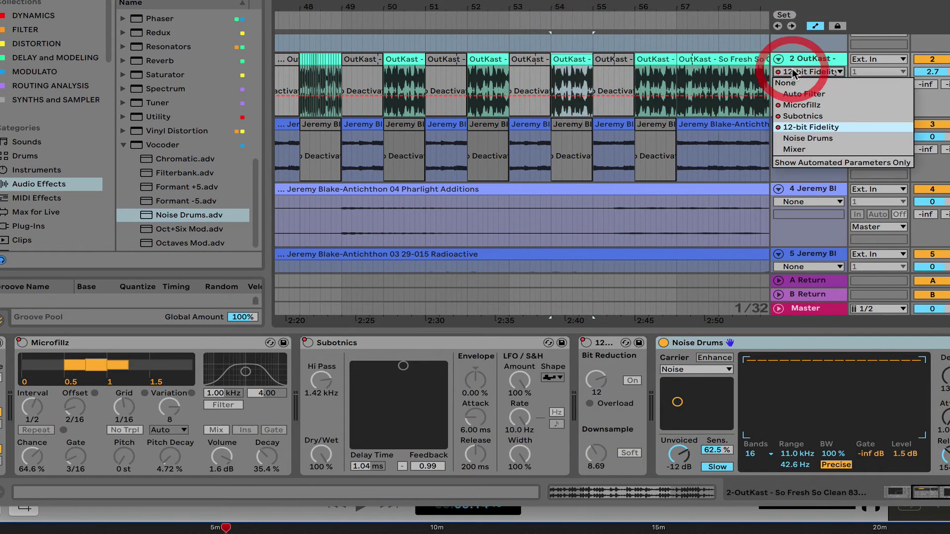
click(795, 139)
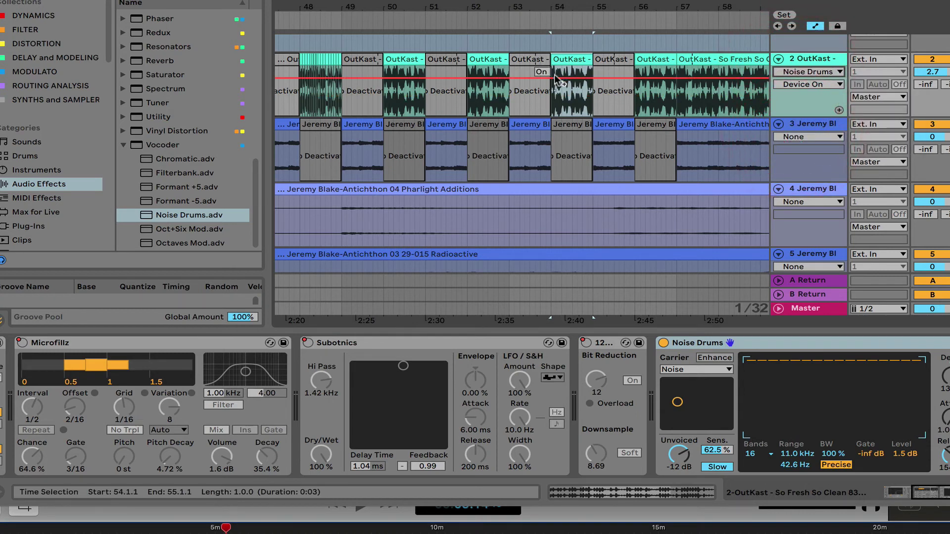
mouse_move(540, 78)
mouse_down()
mouse_move(540, 103)
mouse_move(552, 78)
mouse_up()
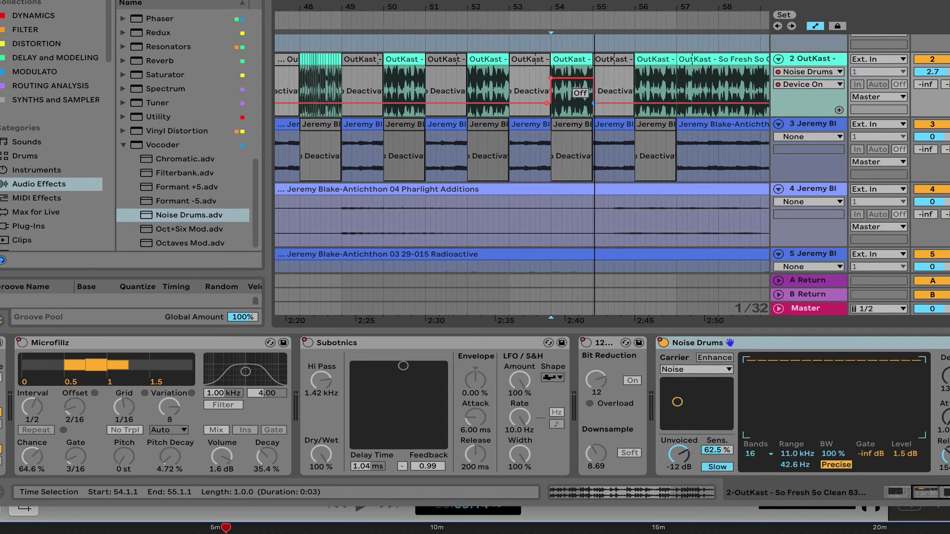
click(520, 15)
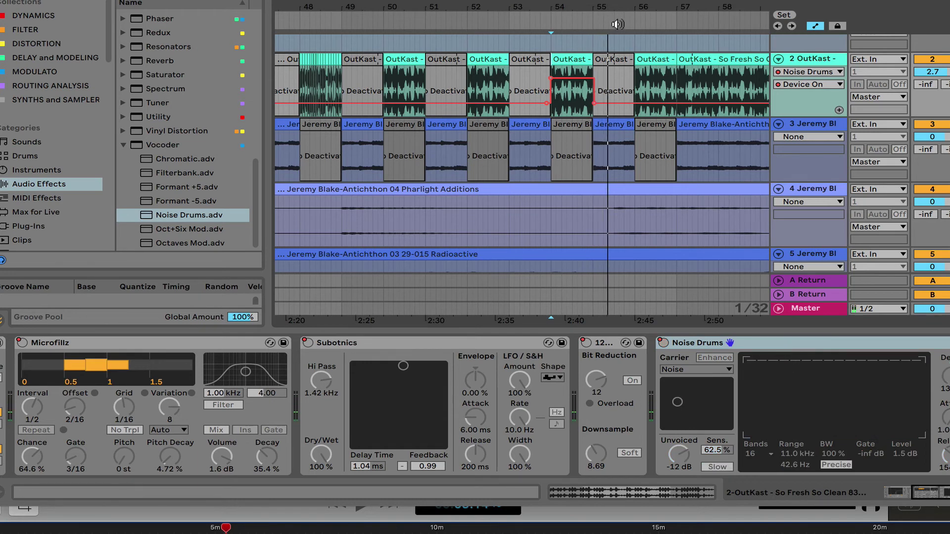
Step: Automate Noise Drums to switch on at about bar 56 and off at bar 57 on the OutKast track
click(656, 61)
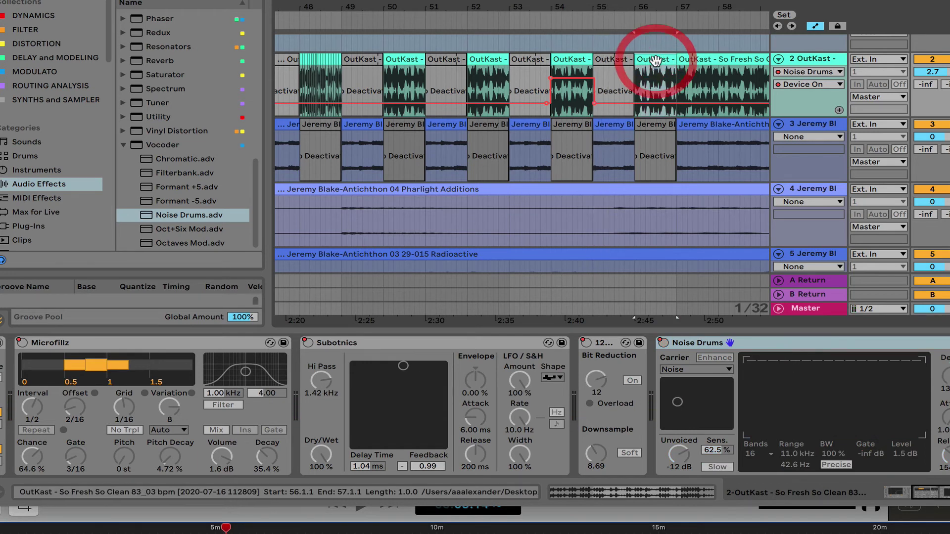
click(633, 101)
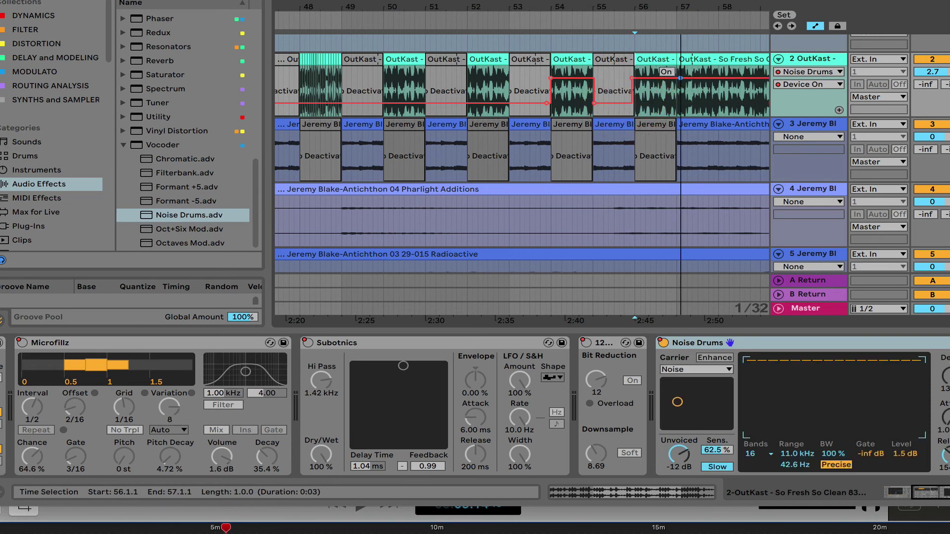
drag(680, 78, 677, 103)
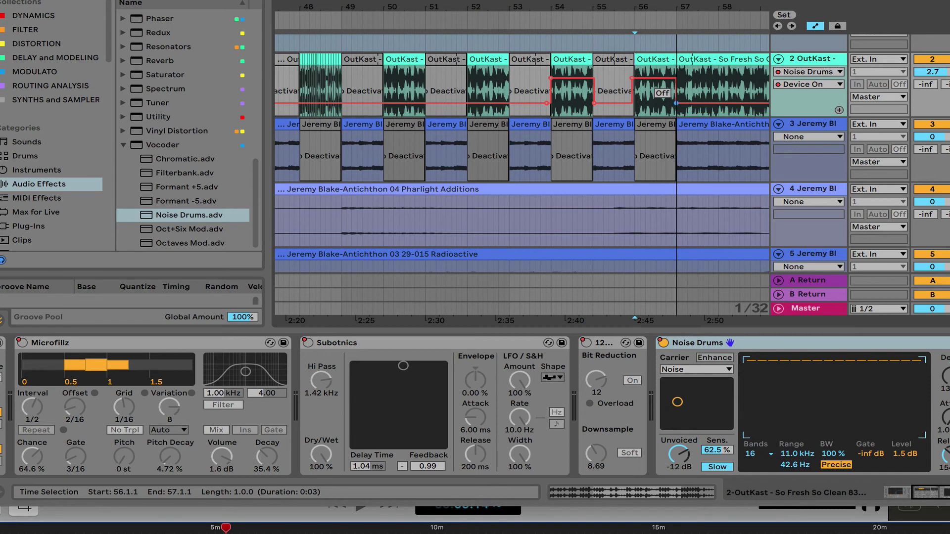
Step: Automate Microfillz's Device On parameter on the OutKast track to switch on at bar 56 and off at bar 57
click(798, 72)
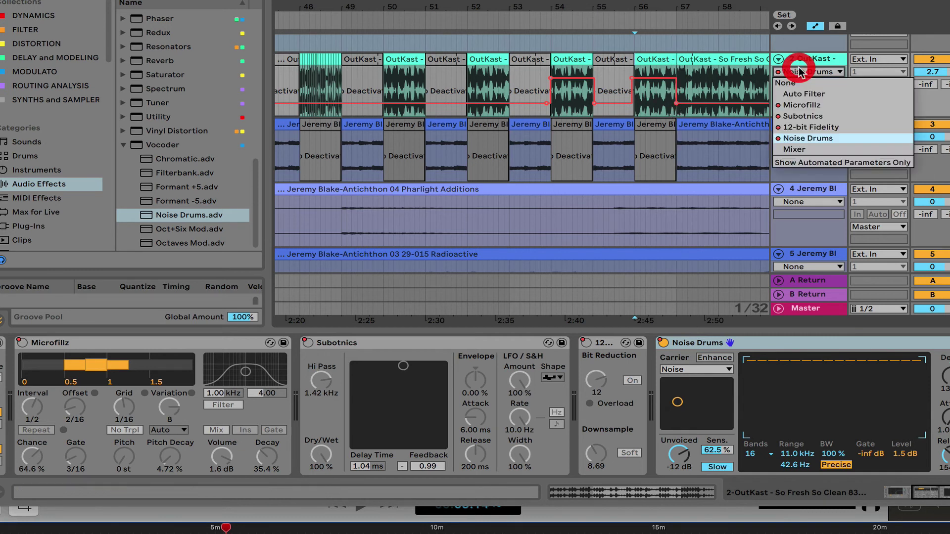
click(801, 103)
click(628, 102)
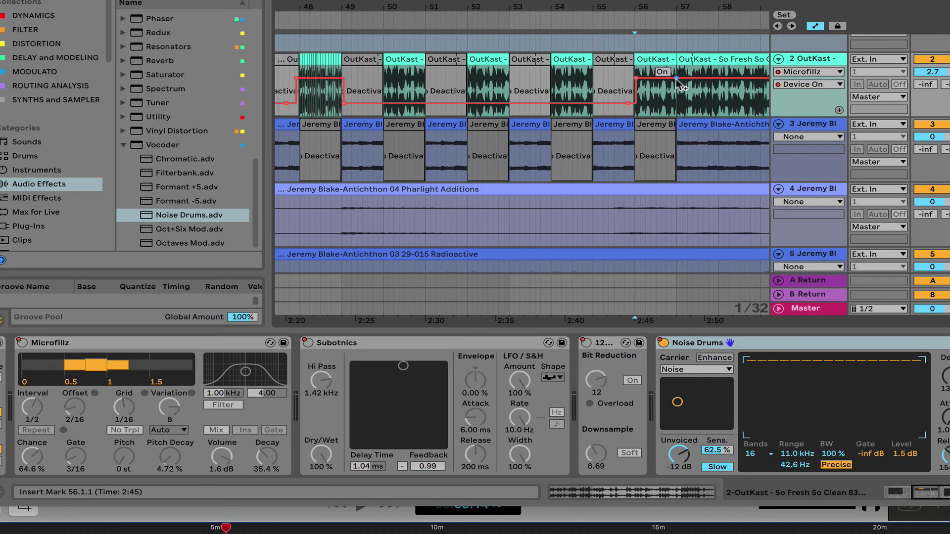
drag(676, 78, 676, 103)
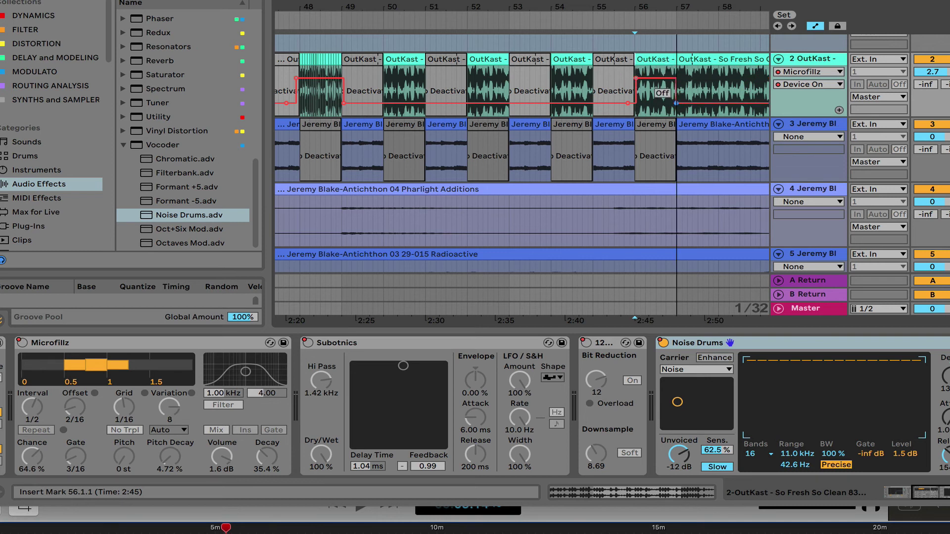
Step: Automate Subotnics' Device On parameter on the OutKast track to switch on at bar 56 and off at bar 57
click(793, 72)
click(801, 119)
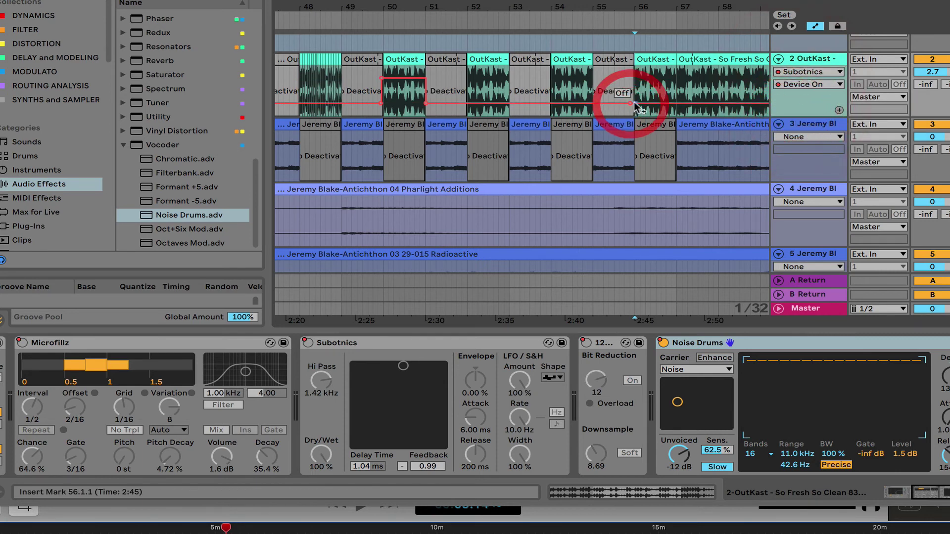
drag(632, 106, 676, 78)
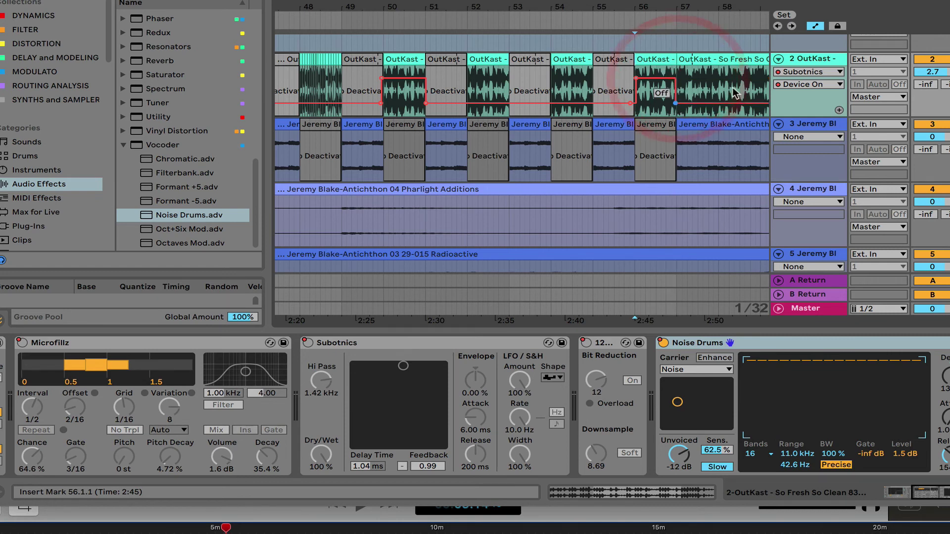
Step: Automate 12-bit Fidelity's Device On parameter to be active from bar 56 to bar 57 on the OutKast track, and audition it from about bar 55
click(809, 82)
click(800, 73)
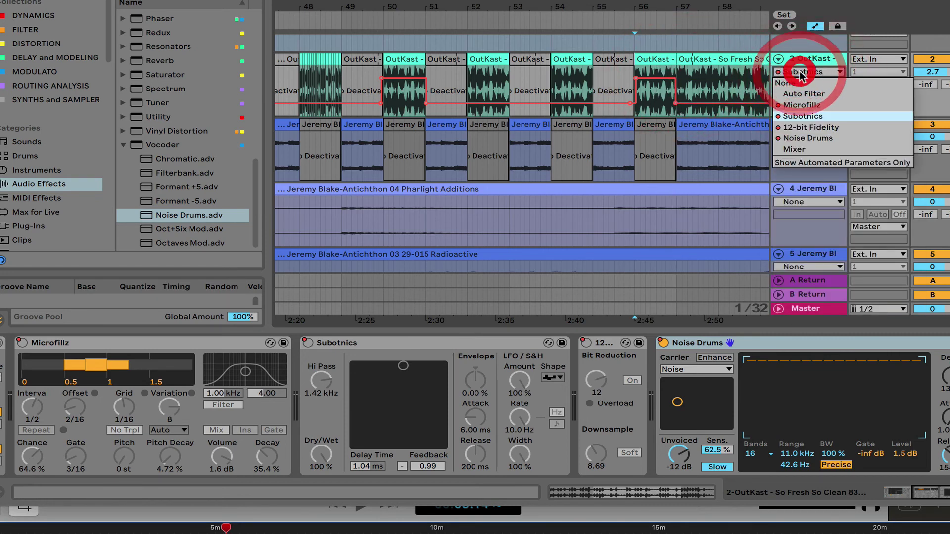
click(804, 127)
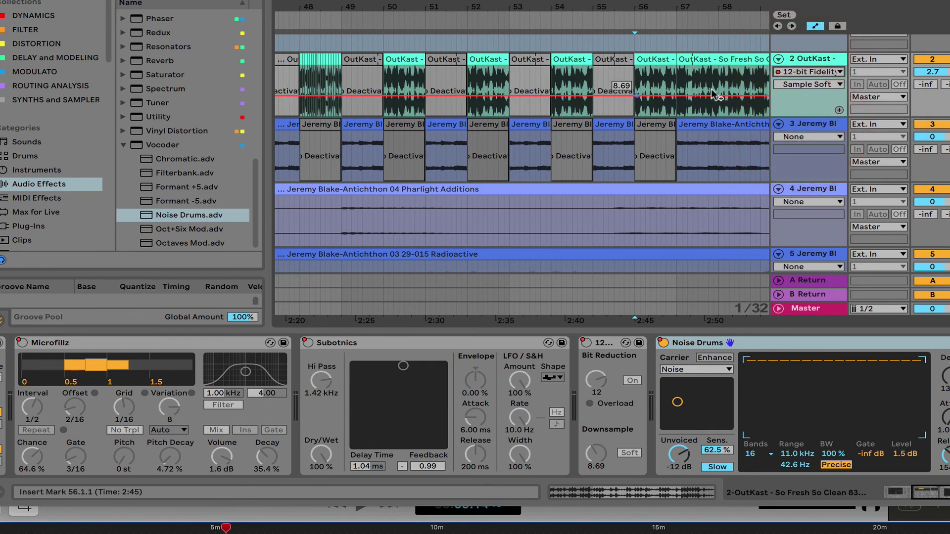
click(788, 82)
click(789, 93)
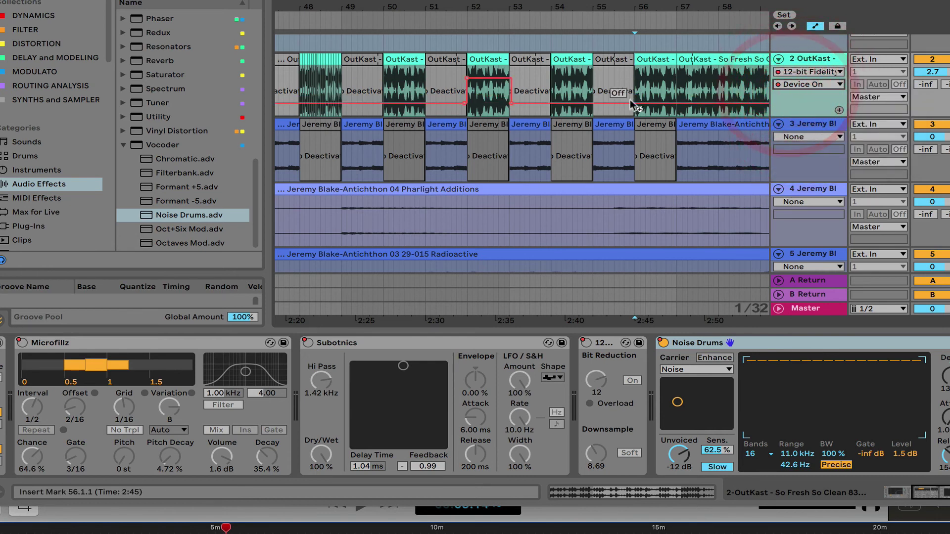
click(630, 99)
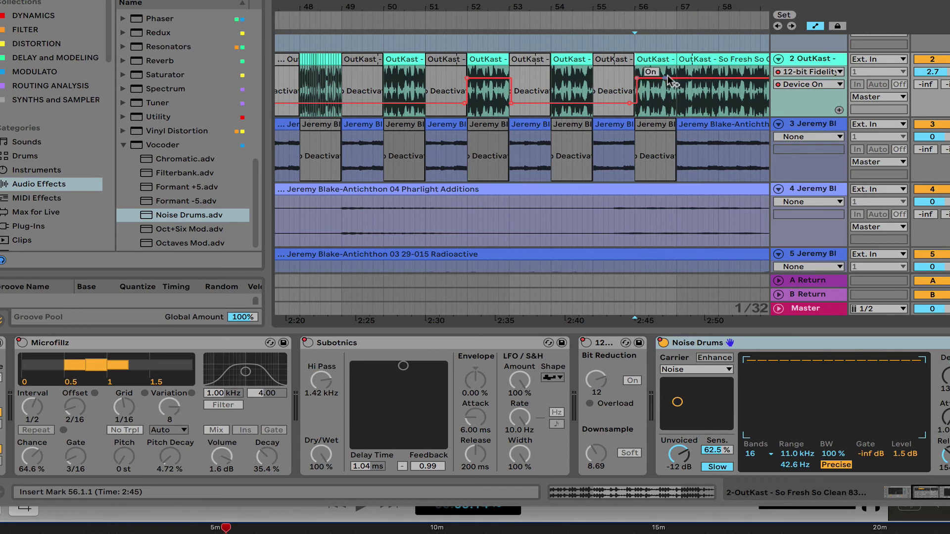
drag(674, 76, 676, 103)
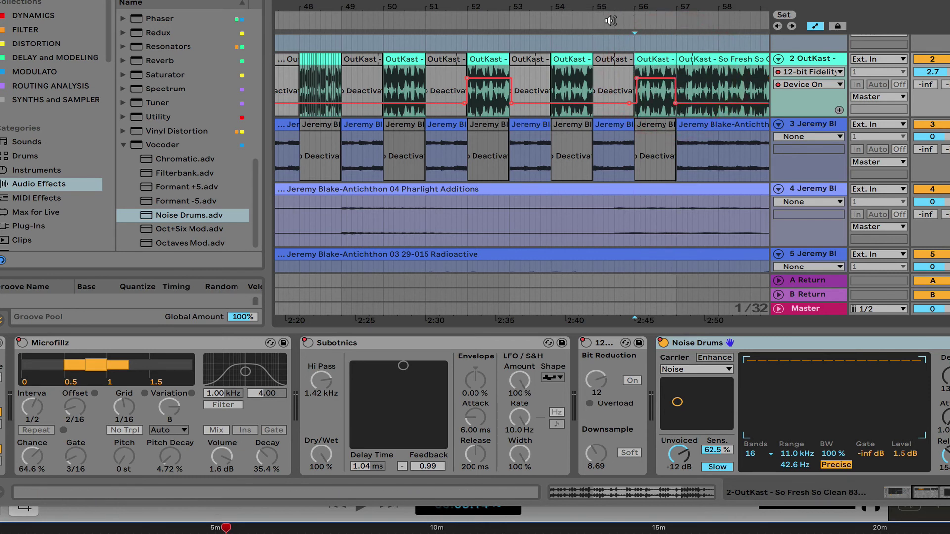
click(614, 19)
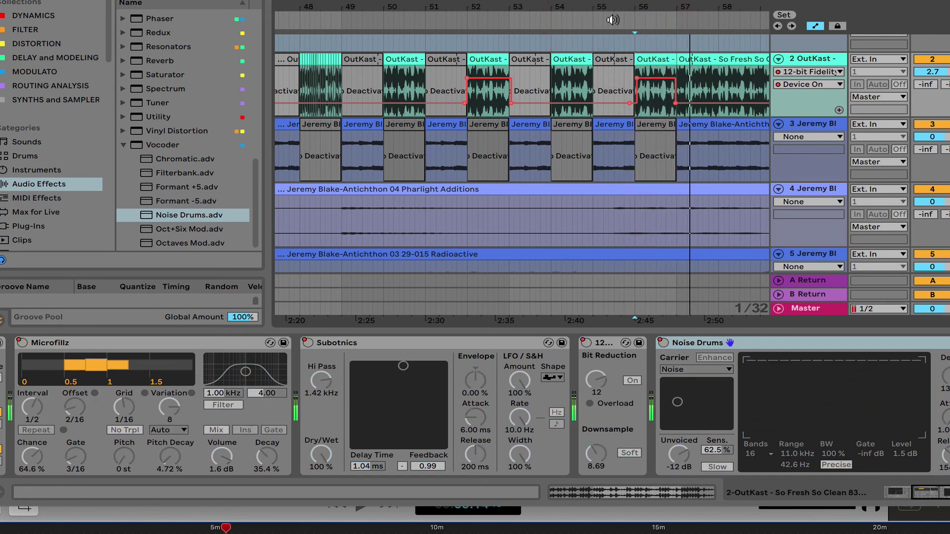
Step: Play the arrangement from about bar 47 past bar 57, following each OutKast effect's on/off state in the device chain, and stop playback
key(minus)
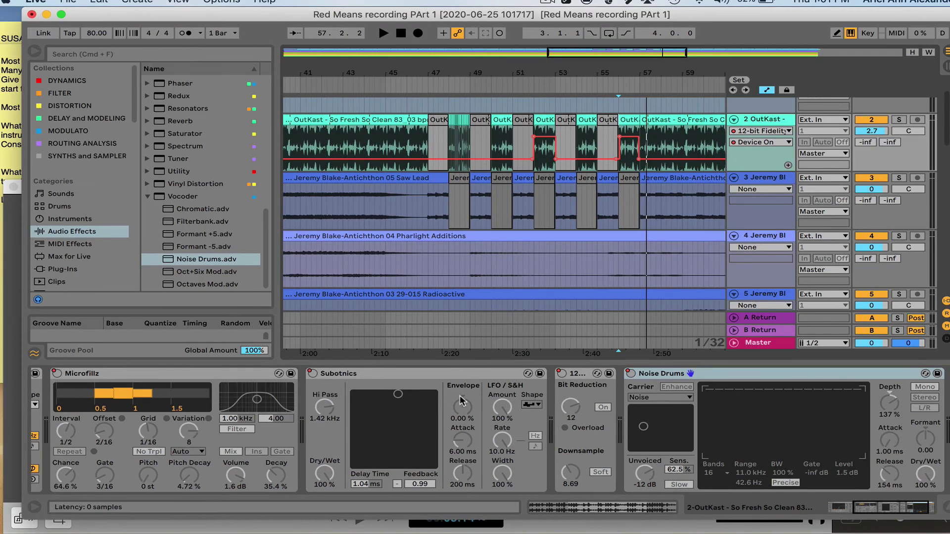
scroll(464, 438, left, 6)
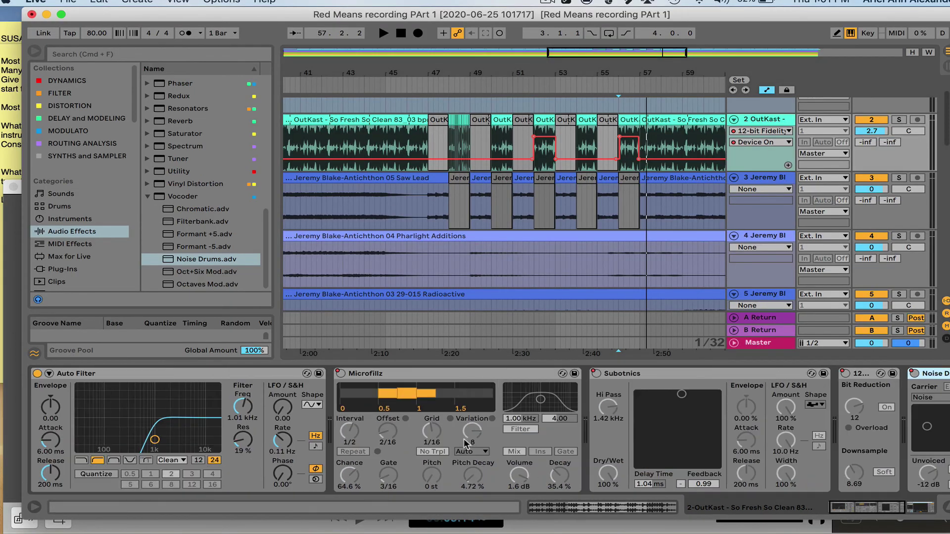
click(418, 80)
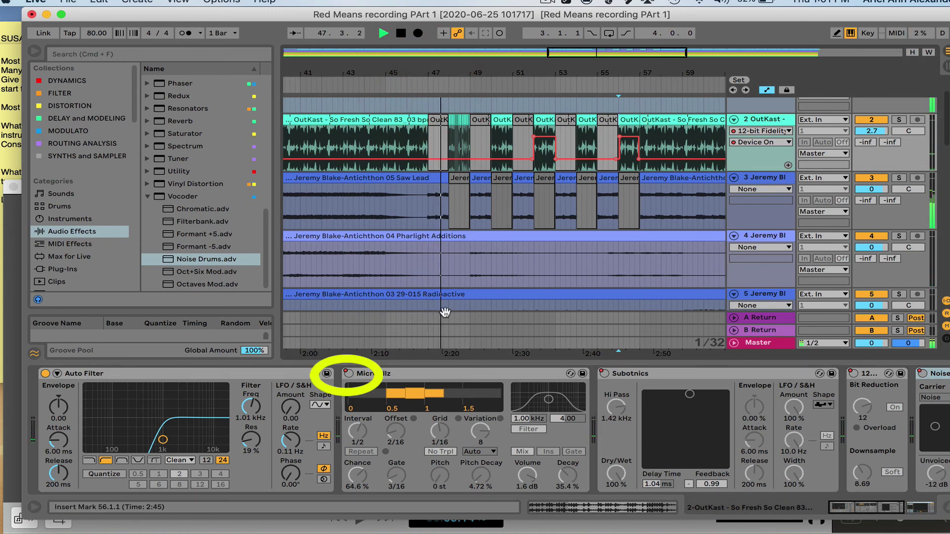
click(348, 374)
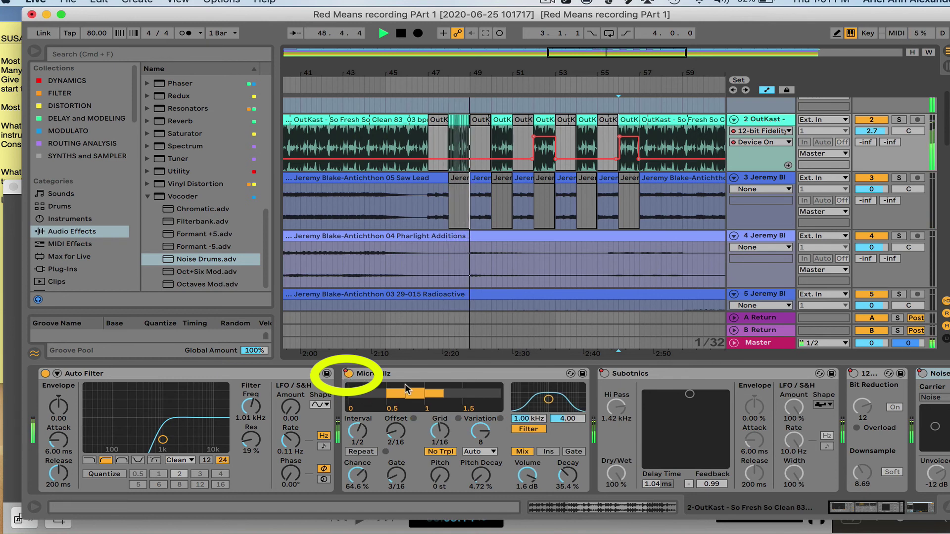
scroll(406, 385, right, 4)
scroll(406, 384, right, 2)
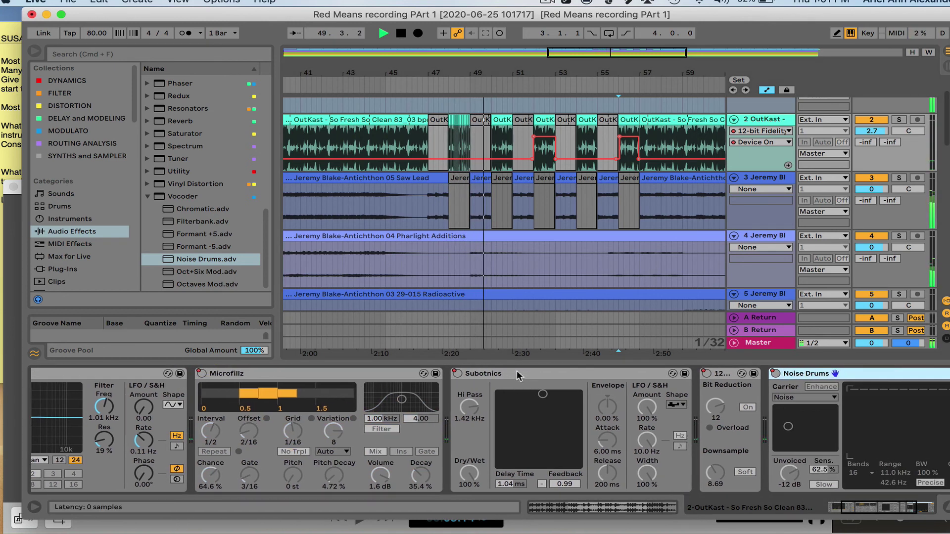
click(458, 373)
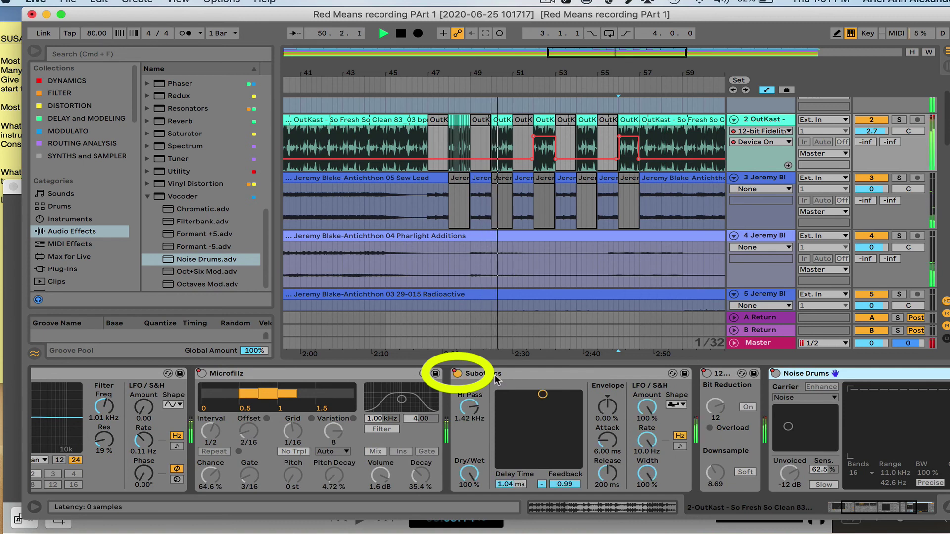
scroll(496, 379, right, 4)
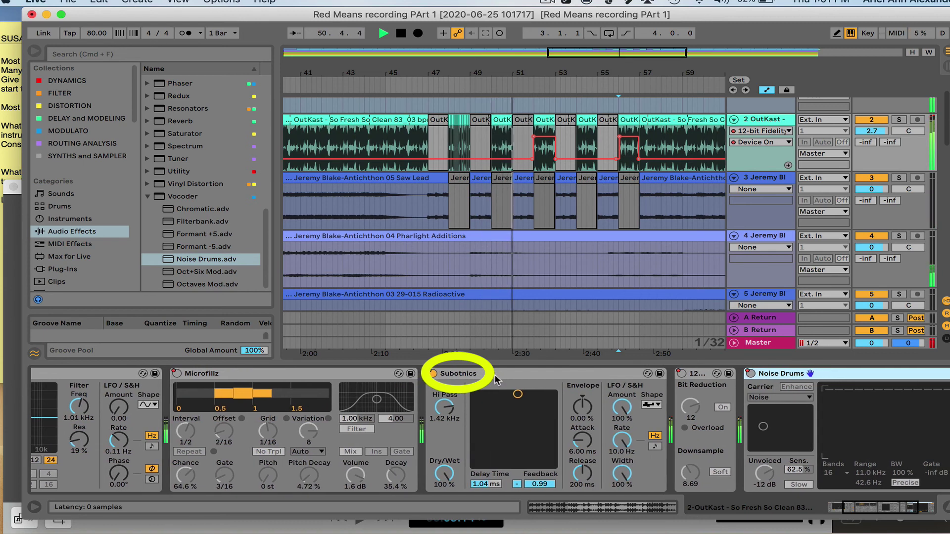
scroll(496, 379, right, 5)
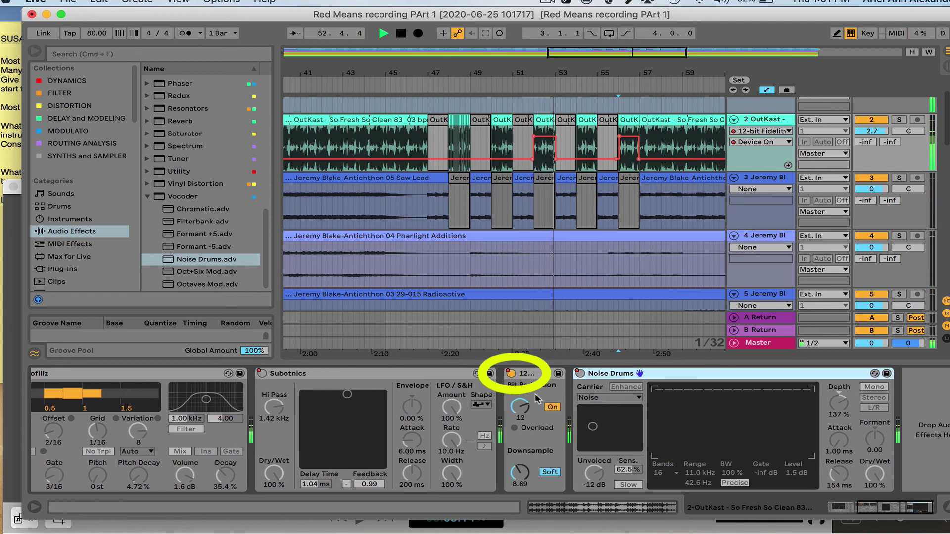
scroll(599, 391, right, 1)
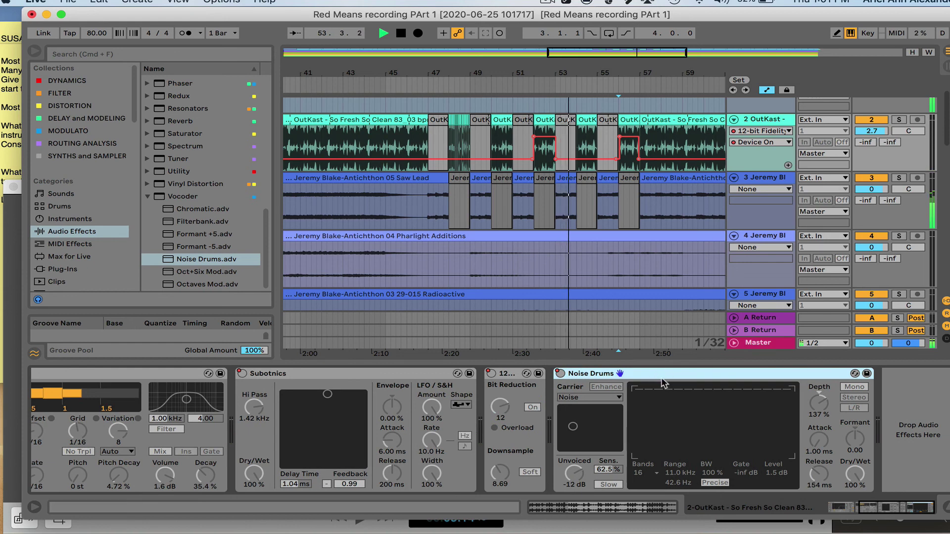
click(561, 374)
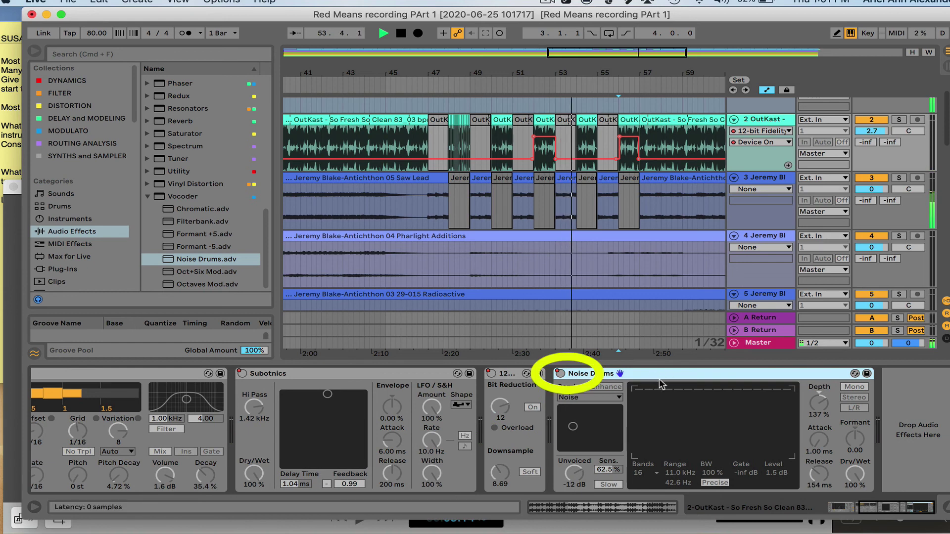
click(569, 374)
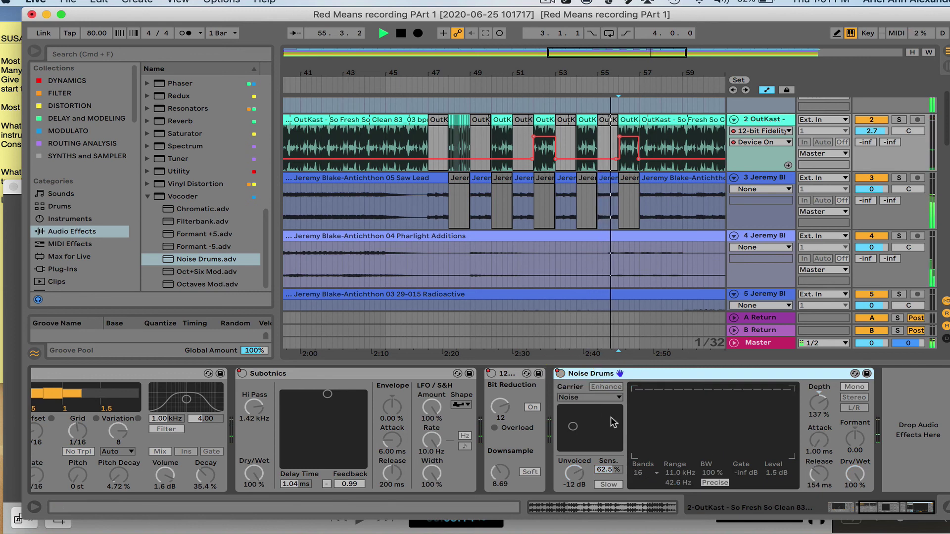
scroll(610, 418, left, 3)
scroll(609, 418, left, 5)
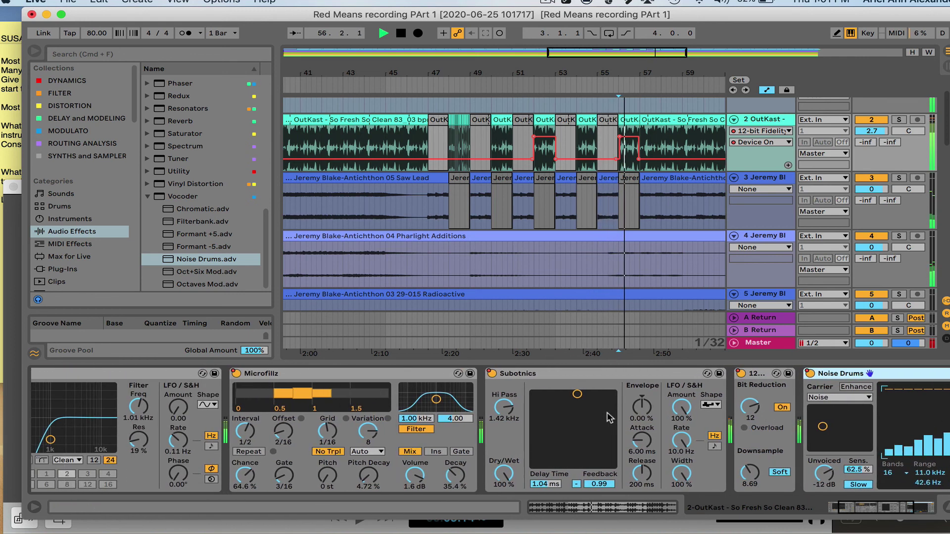
scroll(607, 418, right, 3)
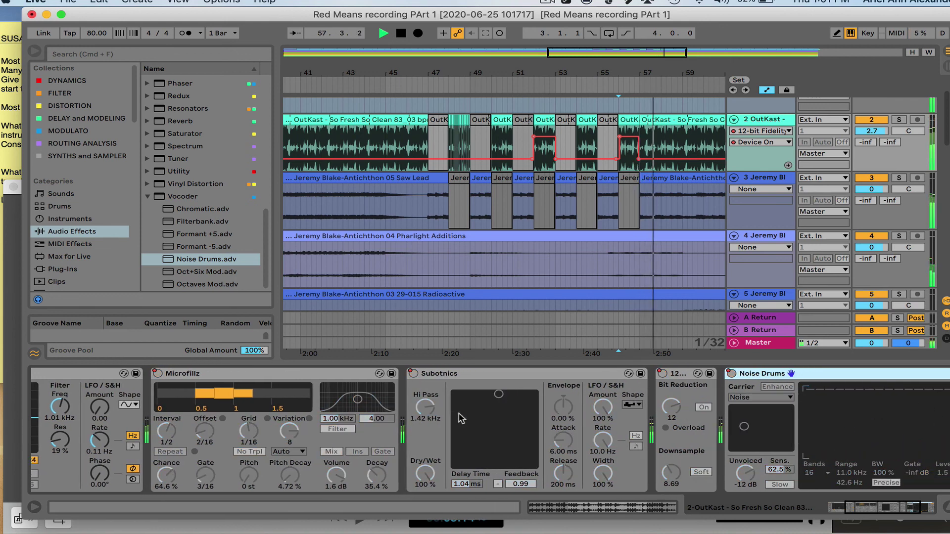
key(space)
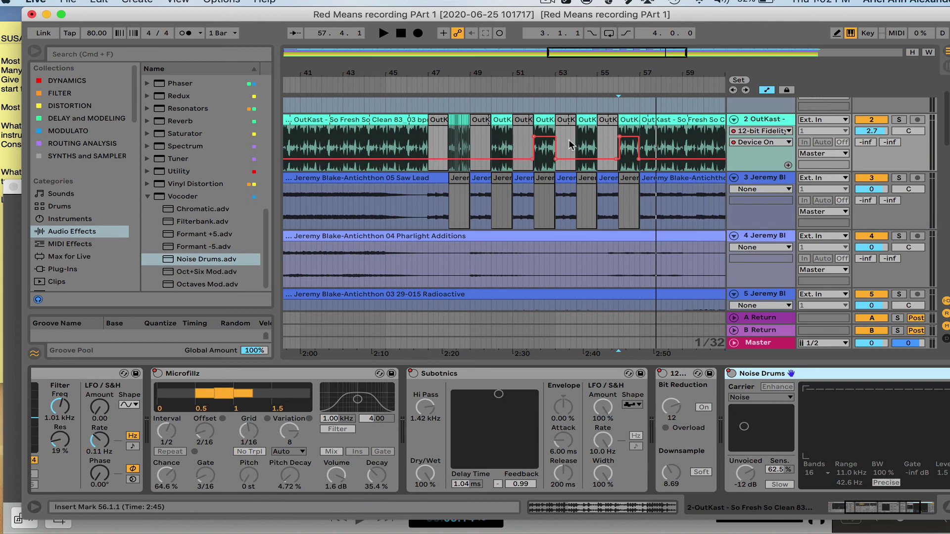
Step: Select the Saw Lead clip that ends at bar 48 on track 3
scroll(720, 448, left, 5)
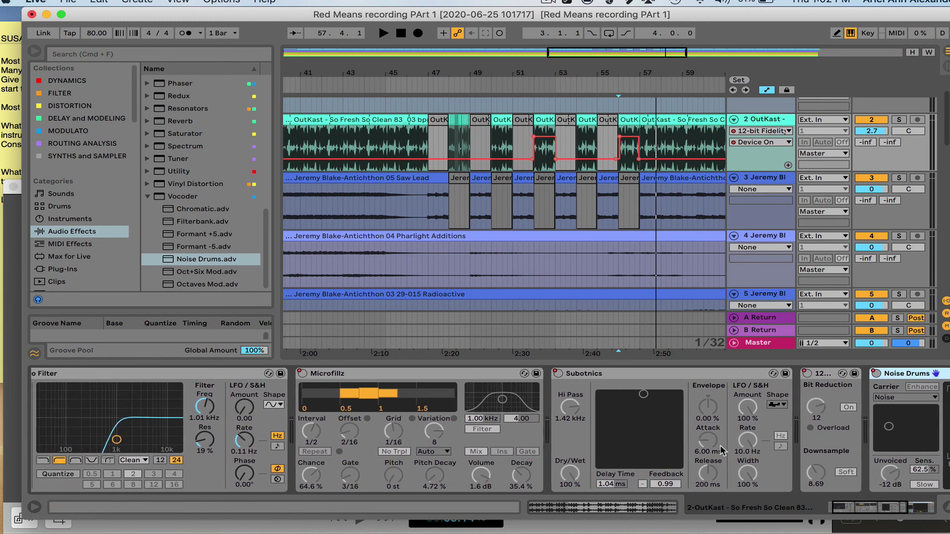
scroll(720, 450, right, 2)
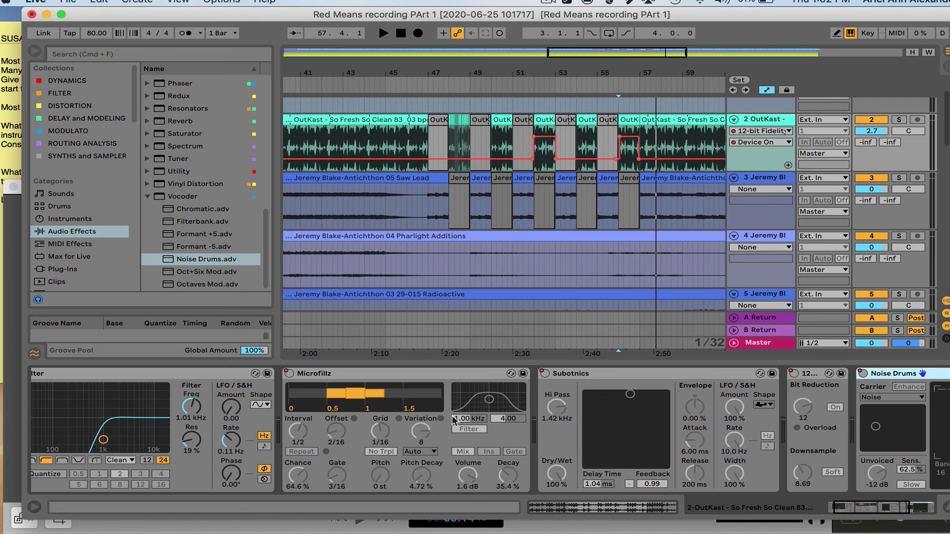
click(432, 184)
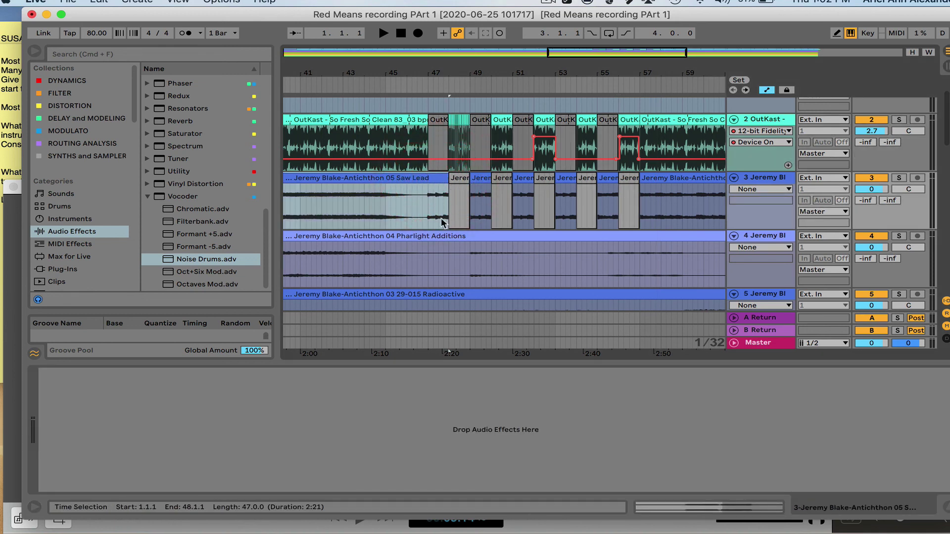